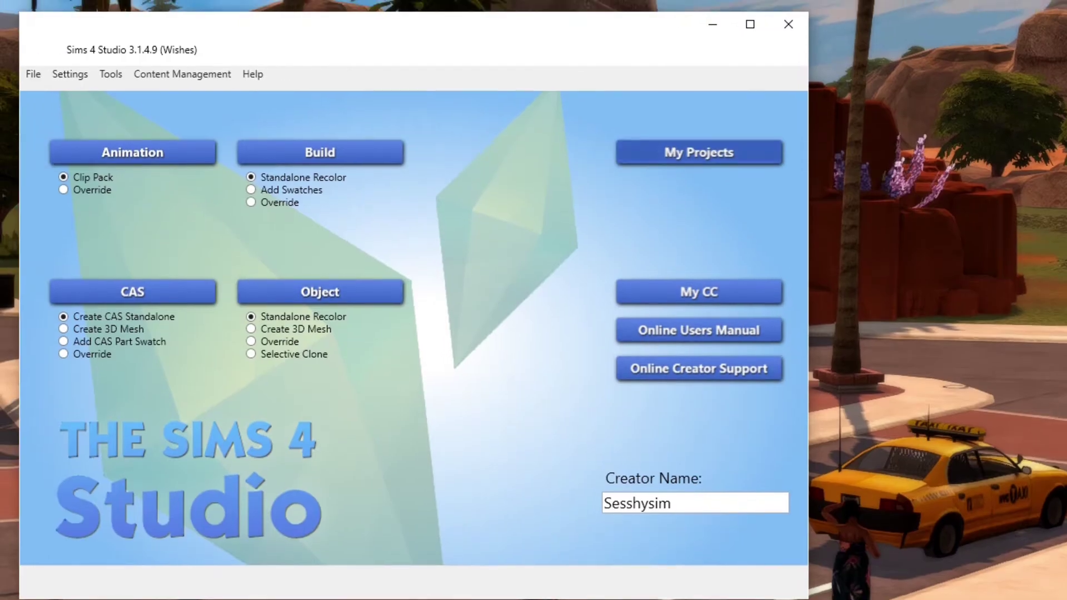
- Browse for an existing project file and set the file type to Sims 4 Save (*.save)
left_click(699, 153)
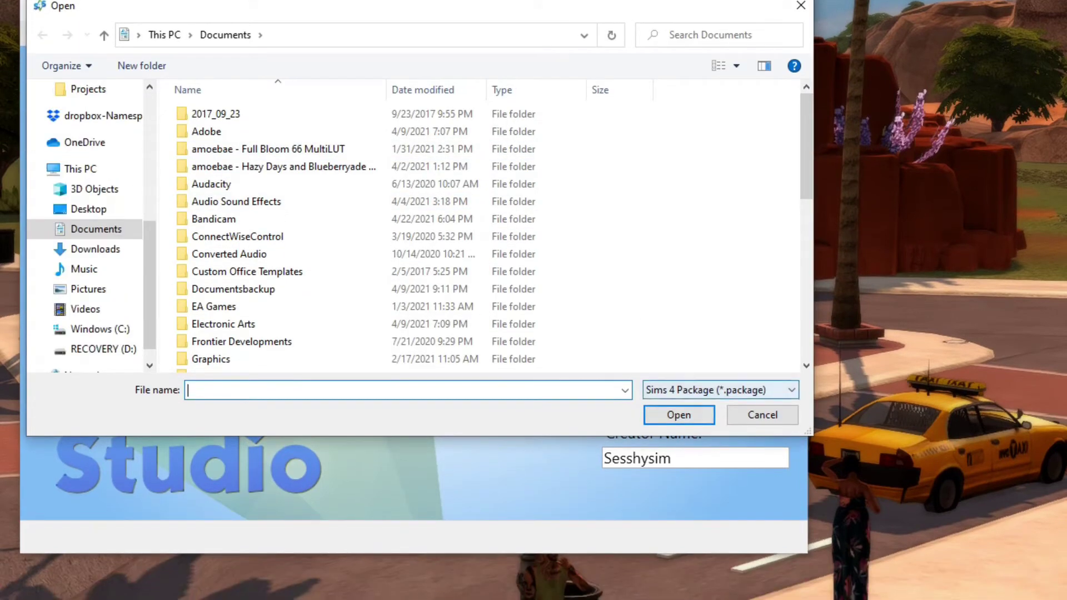
left_click(721, 435)
left_click(706, 432)
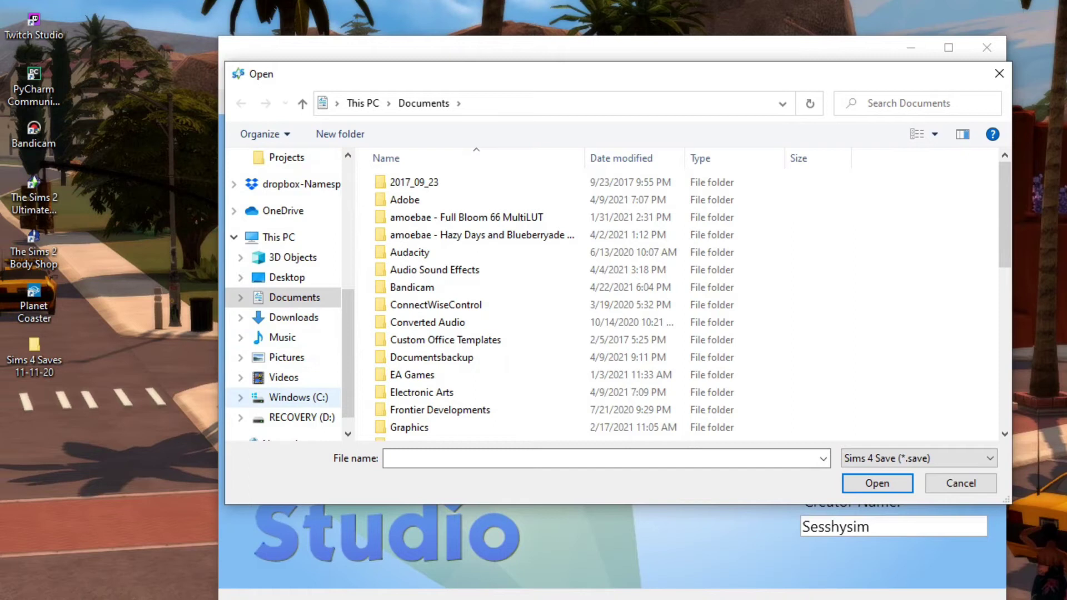
- Open Slot_0000002b.save from the saves folder inside The Sims 4 documents folder
scroll(286, 333, "up", 2)
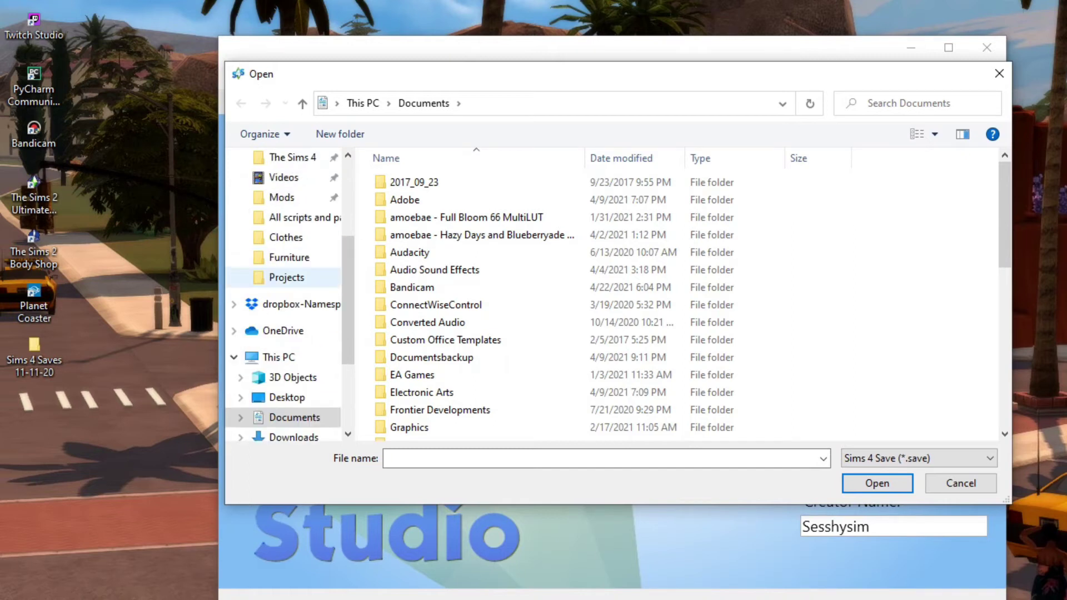
scroll(286, 277, "up", 2)
left_click(293, 237)
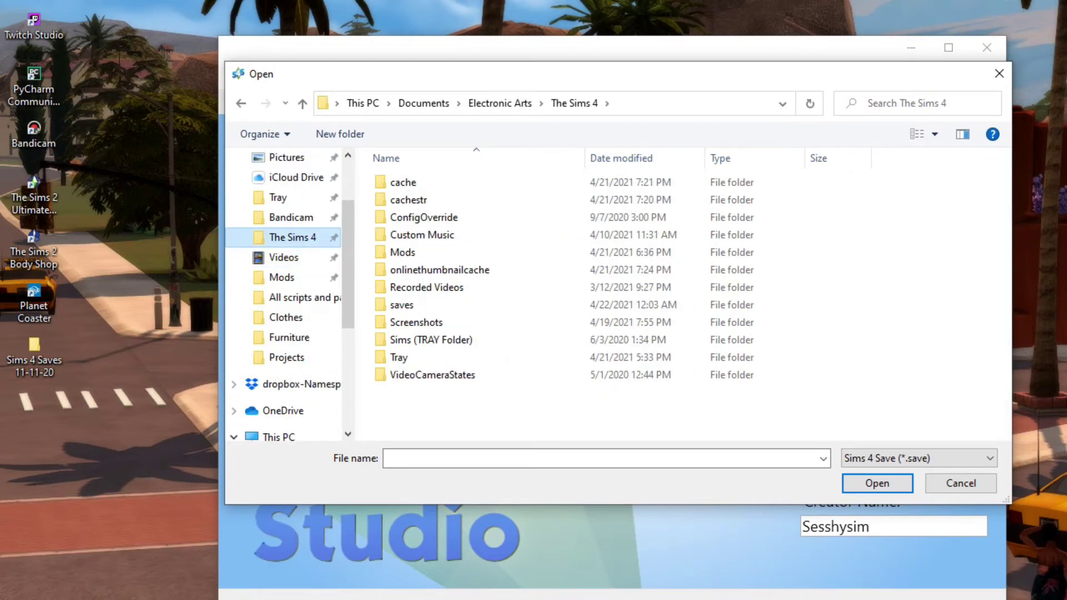
double_click(402, 305)
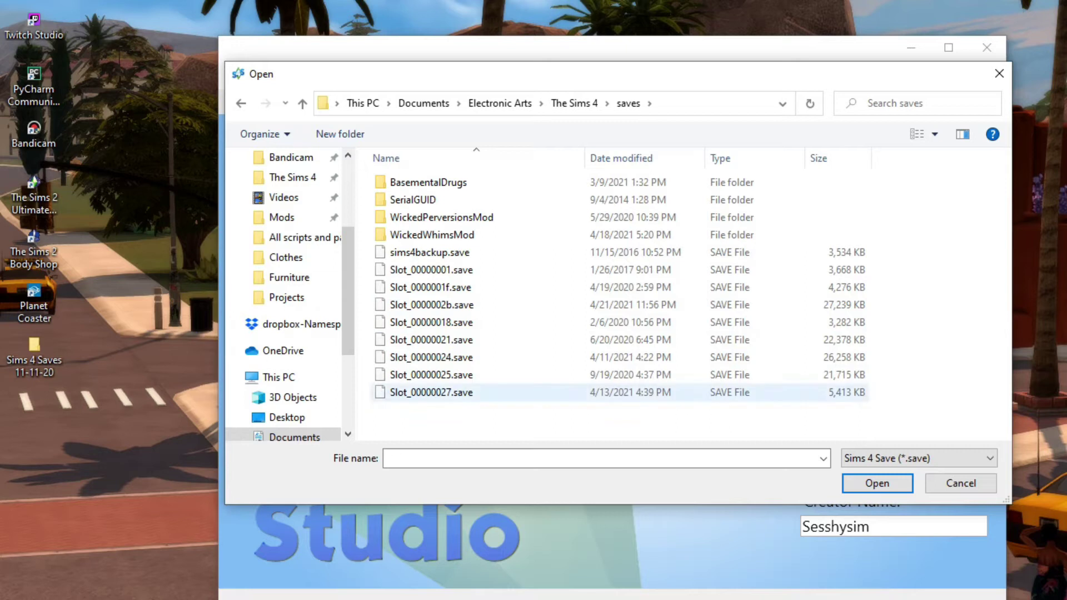
left_click(437, 393)
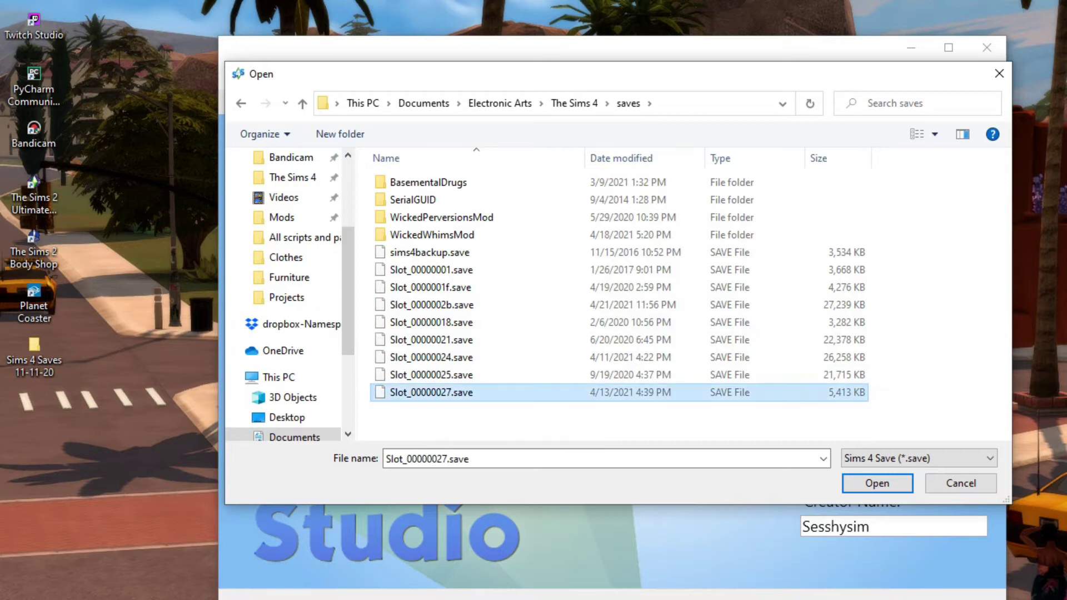
left_click(437, 305)
left_click(792, 395)
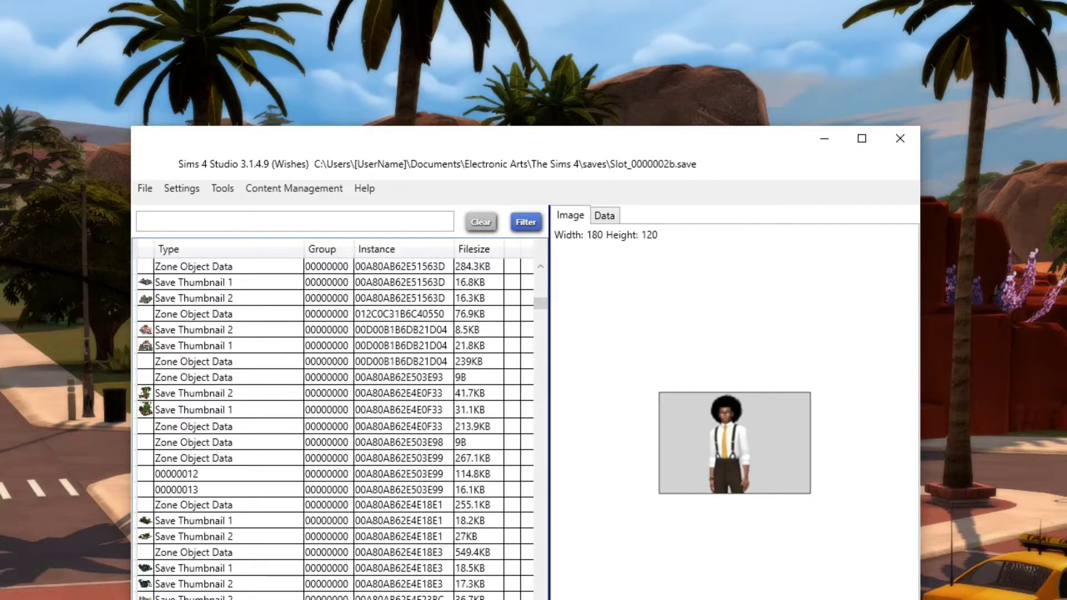
- Find the Save Game Data resource in the save file's resource list and select it
scroll(334, 417, "down", 10)
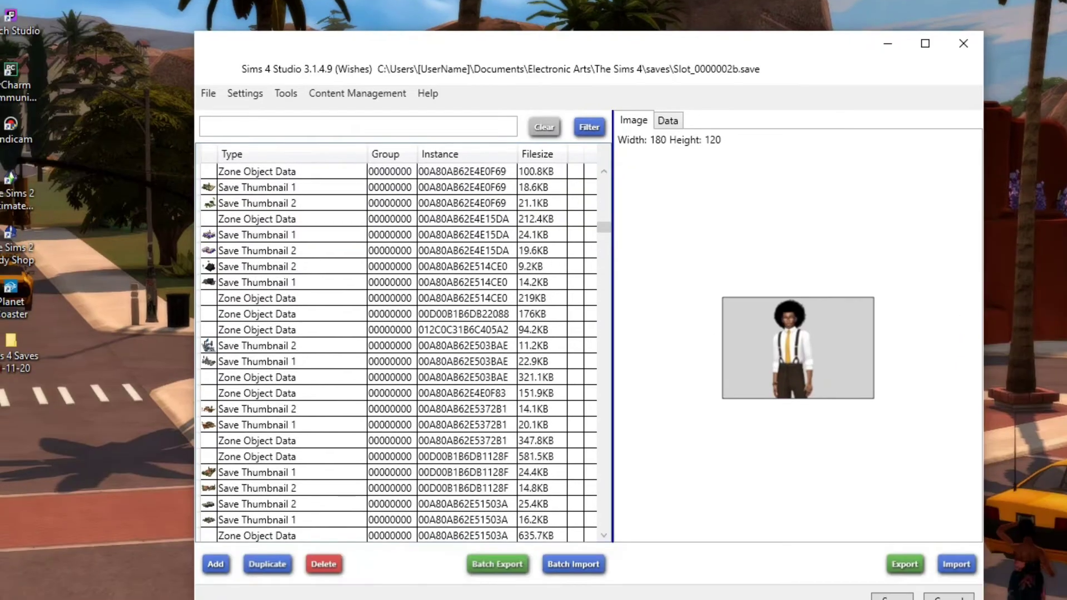
scroll(400, 311, "down", 10)
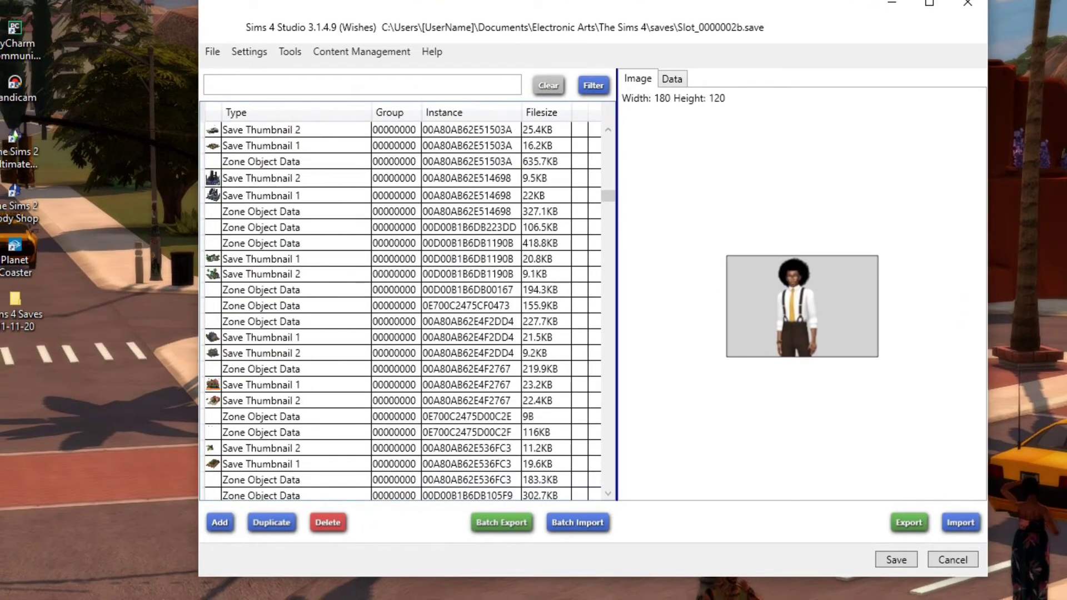
scroll(400, 311, "down", 5)
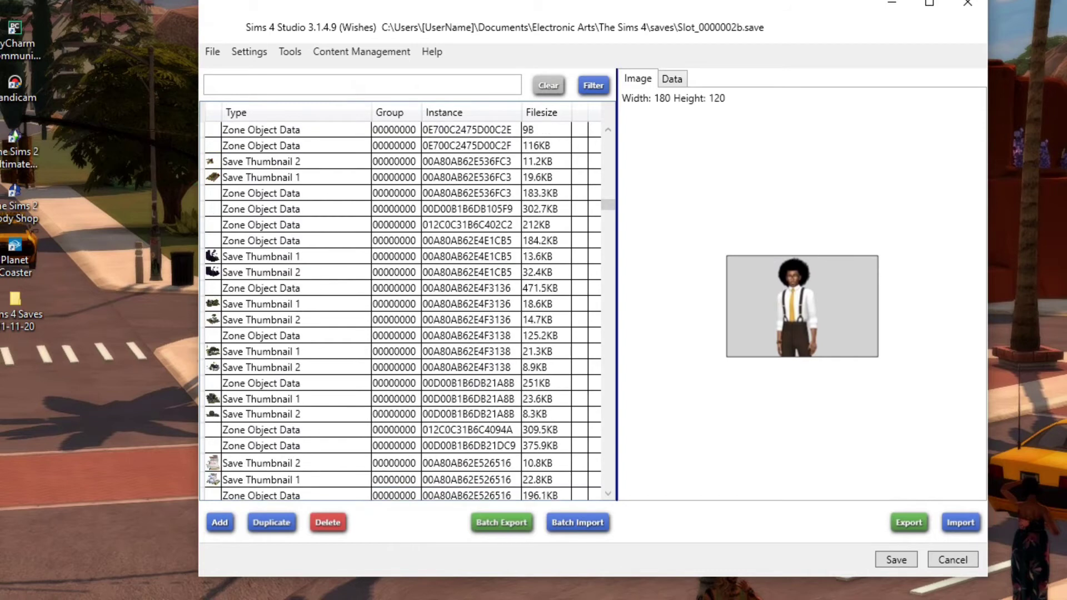
scroll(400, 311, "down", 15)
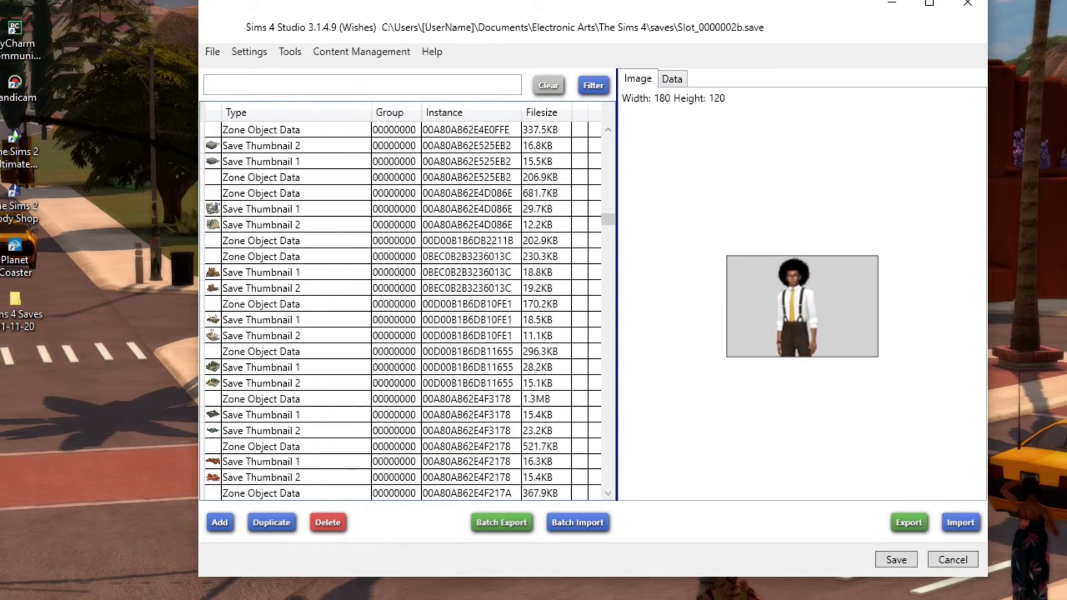
scroll(401, 311, "down", 8)
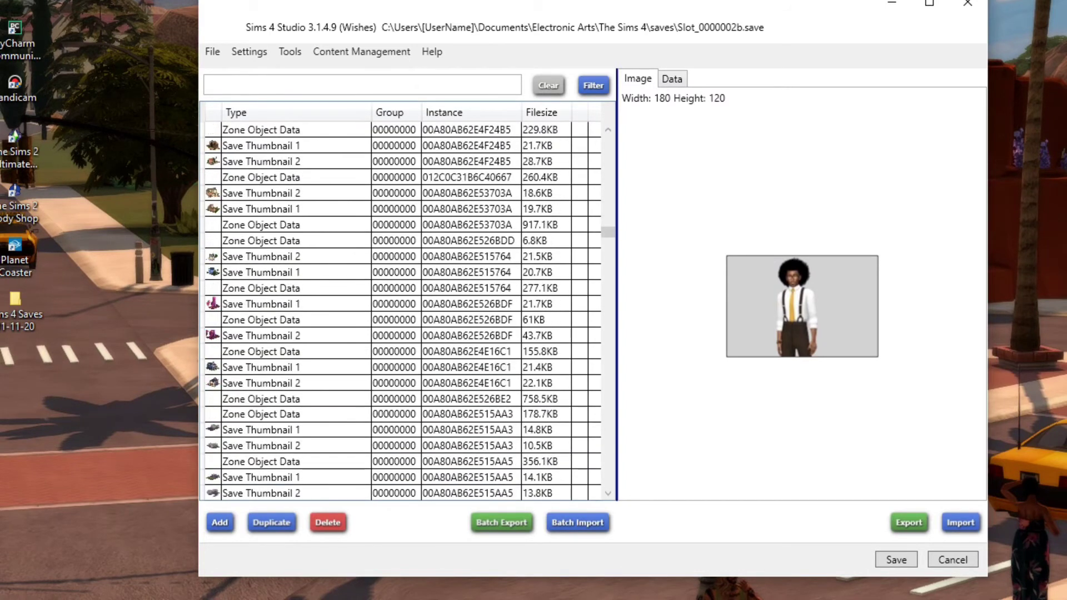
scroll(400, 312, "down", 4)
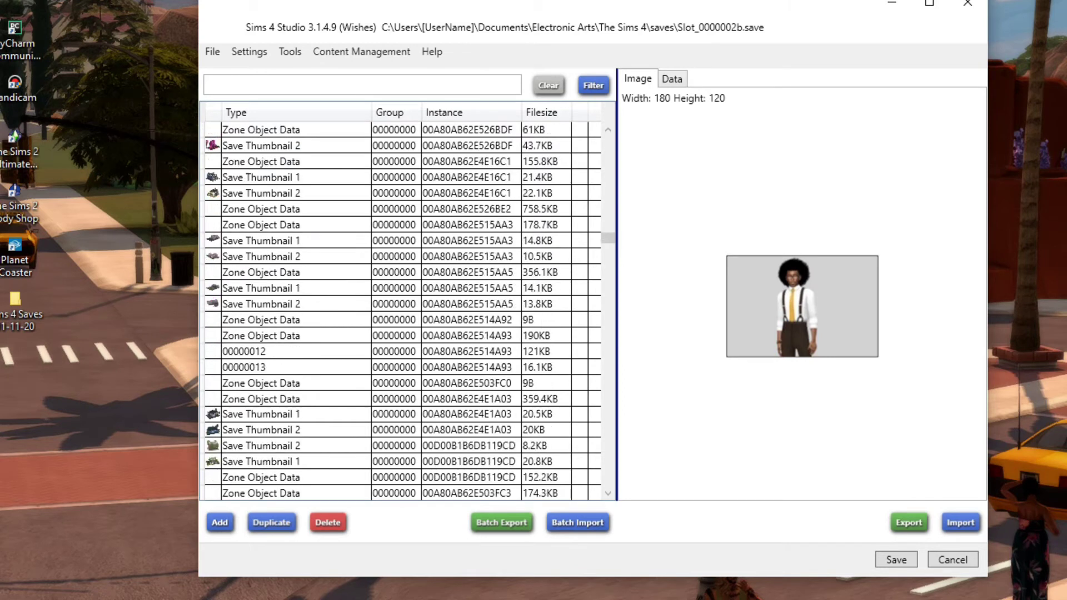
scroll(400, 312, "down", 3)
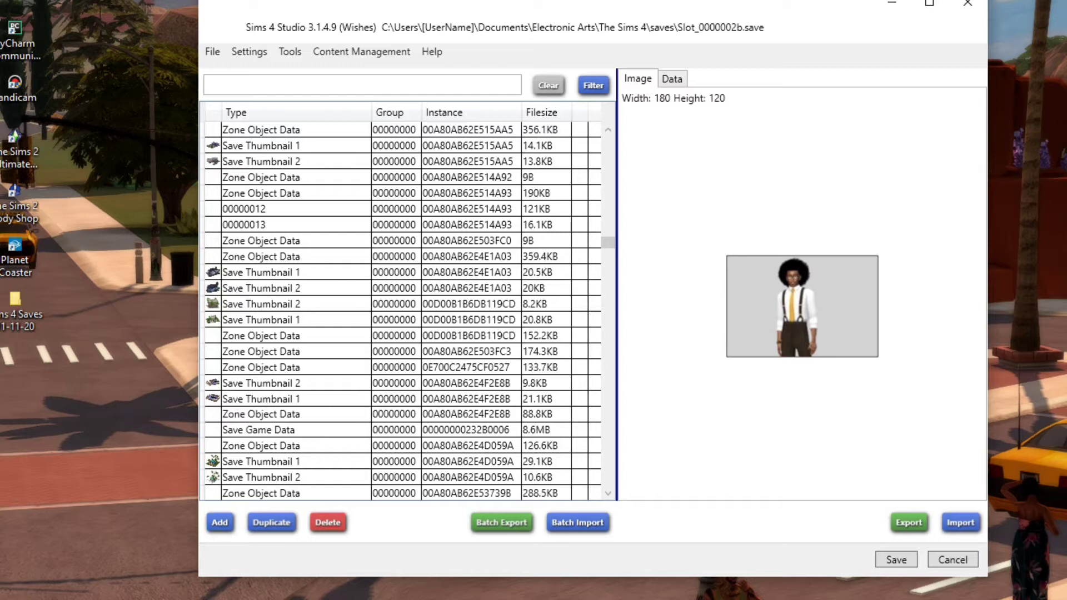
left_click(259, 430)
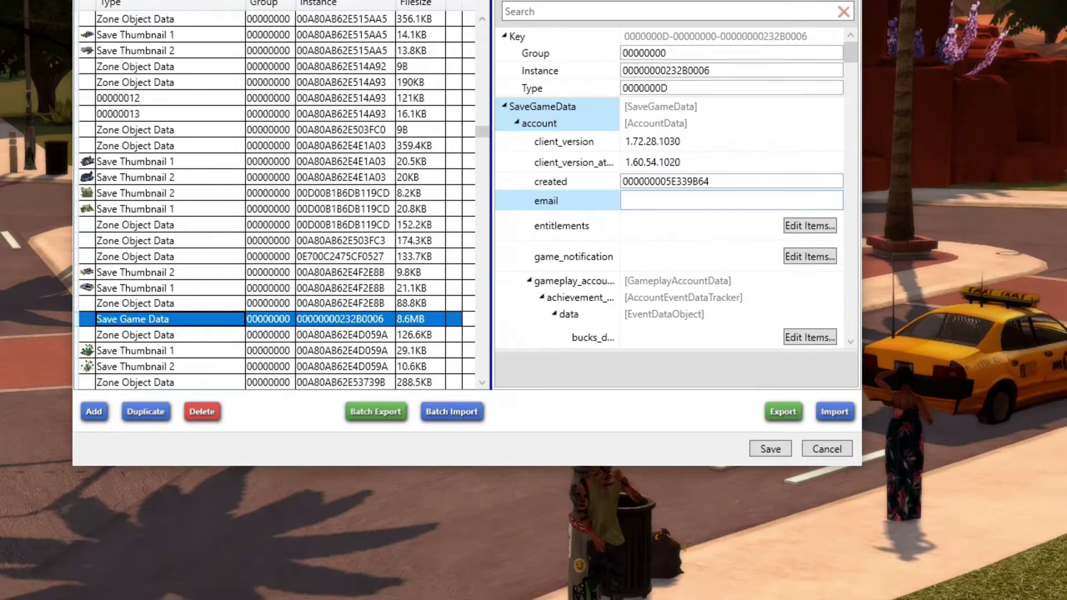
- Open the neighborhoods collection of the Save Game Data for editing
scroll(800, 300, "down", 2)
scroll(677, 210, "down", 2)
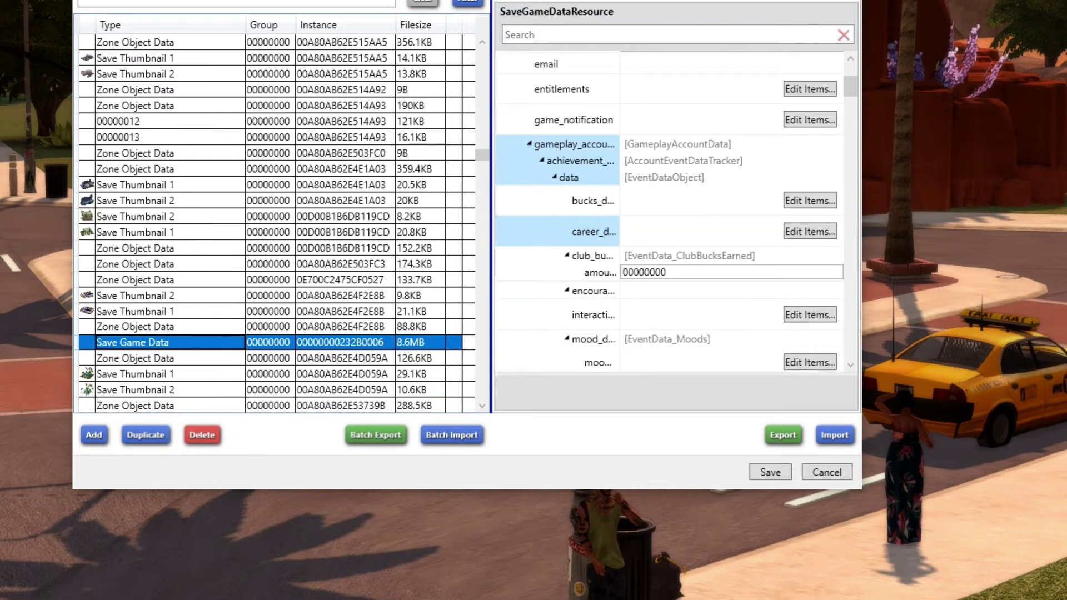
scroll(677, 210, "down", 3)
scroll(562, 234, "down", 8)
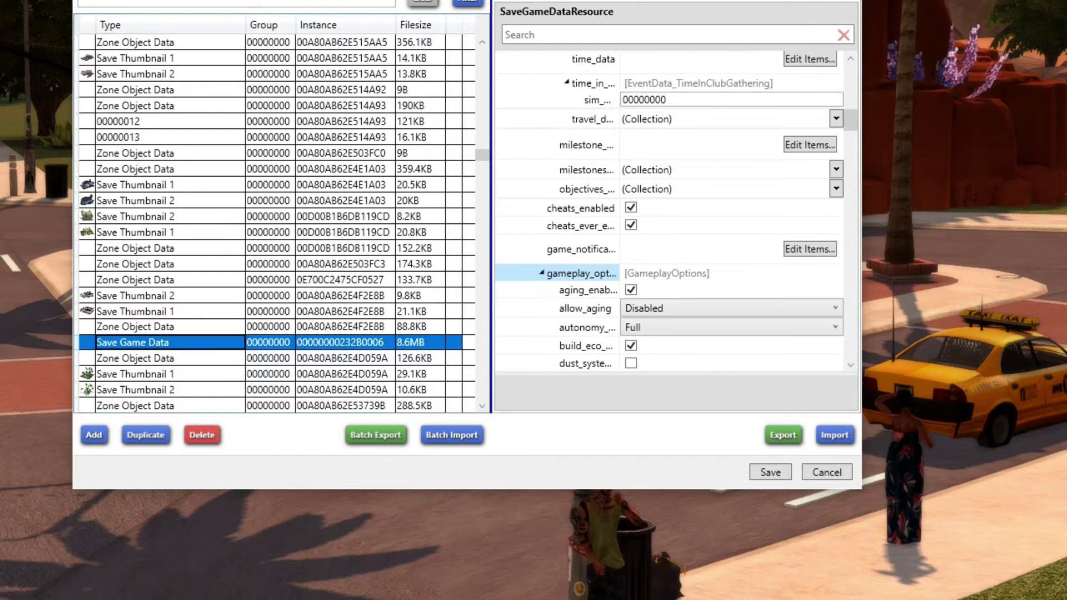
scroll(578, 274, "down", 6)
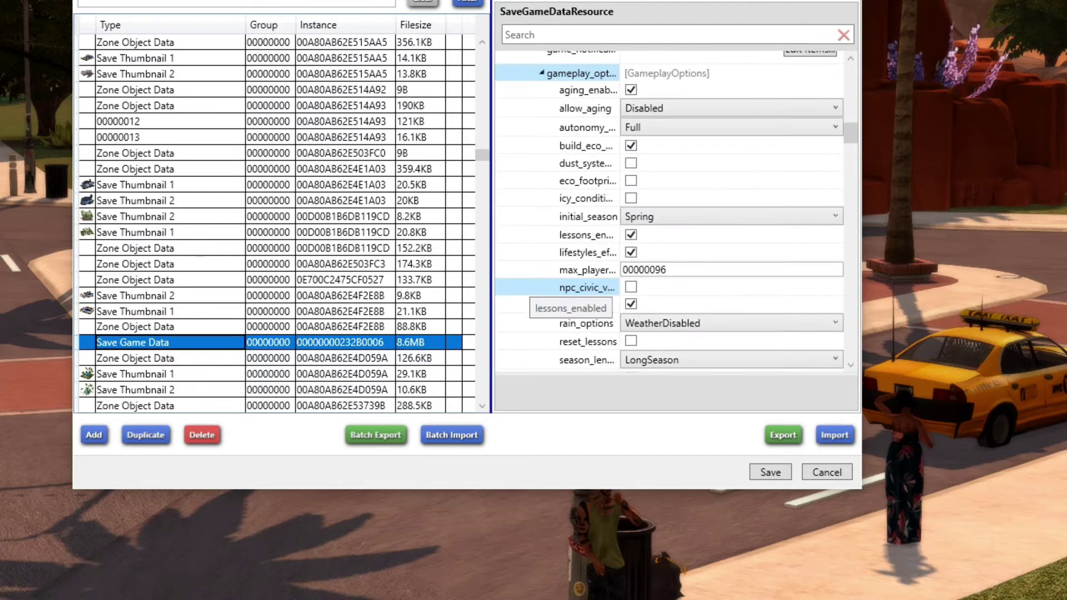
scroll(583, 281, "down", 5)
scroll(584, 287, "down", 6)
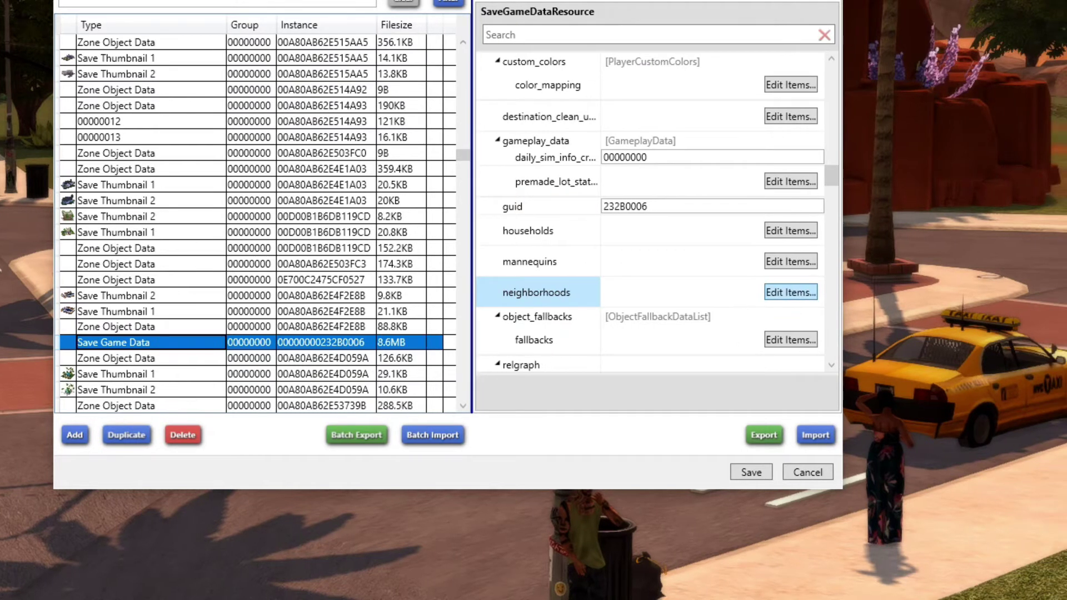
left_click(790, 292)
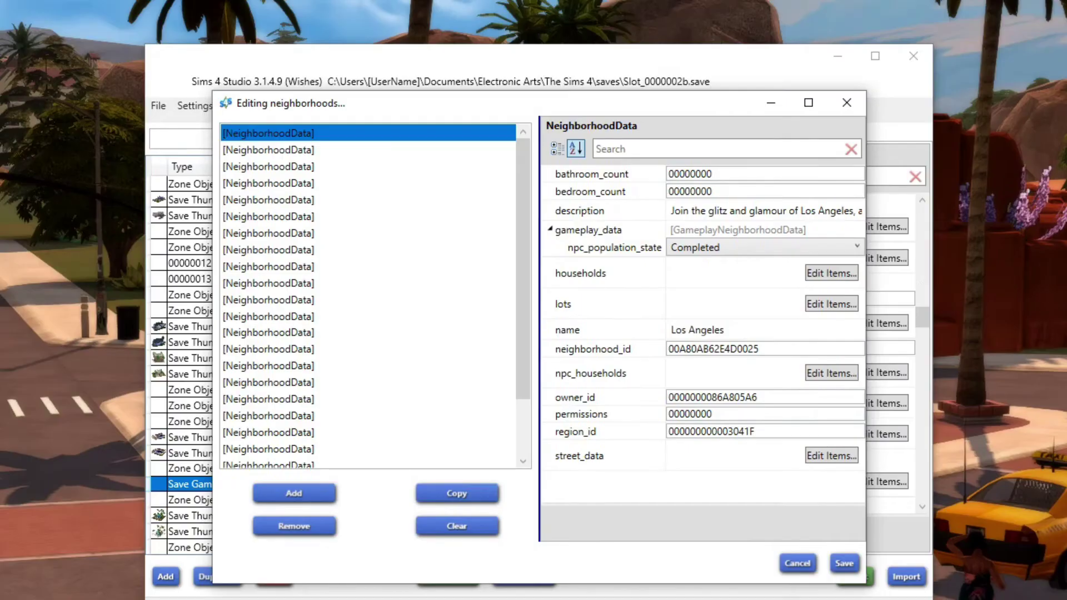
- Go through the neighborhood entries by name, select Britechester, and open its lots collection for editing
left_click(268, 150)
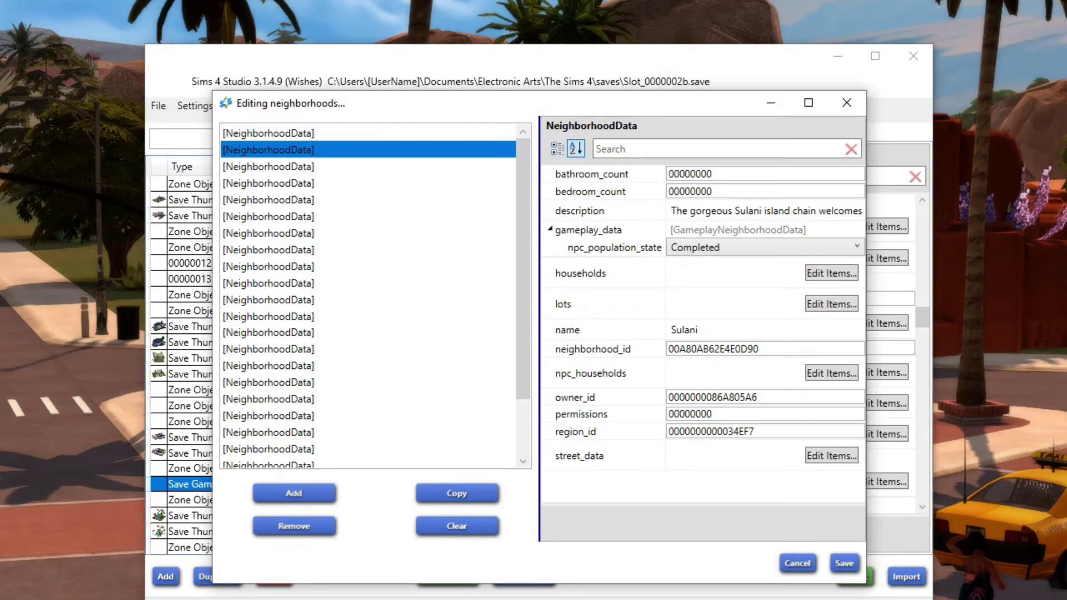
left_click(268, 166)
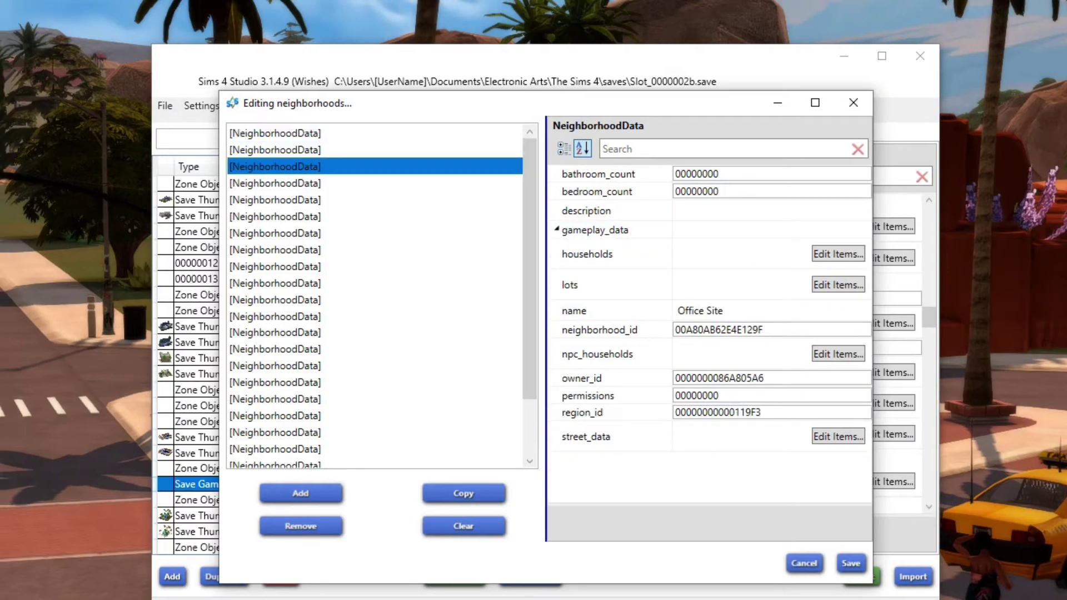
left_click(275, 183)
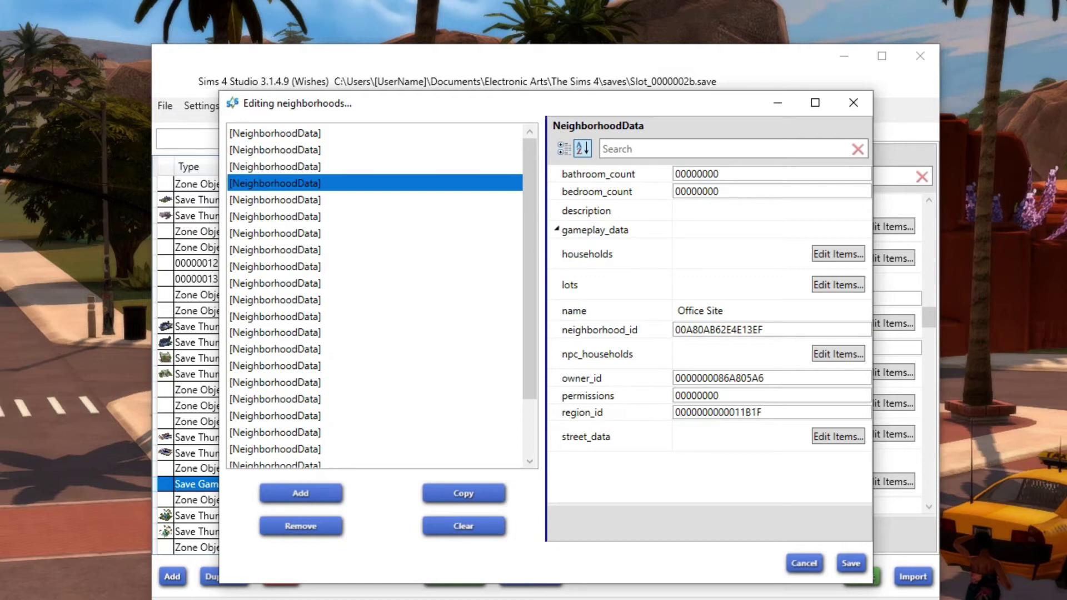
left_click(275, 234)
left_click(275, 200)
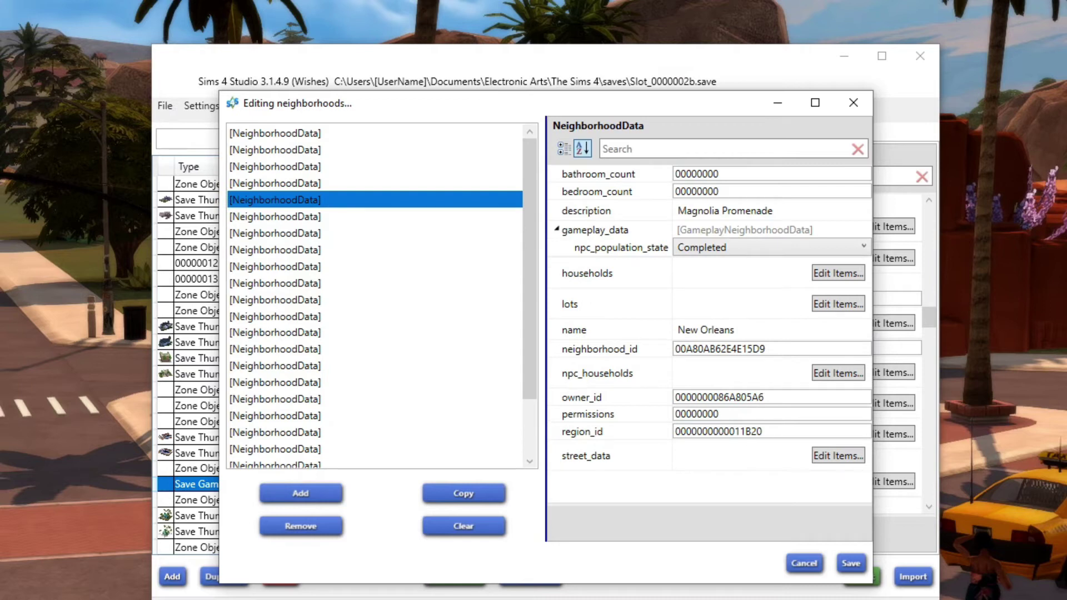
left_click(275, 383)
left_click(275, 366)
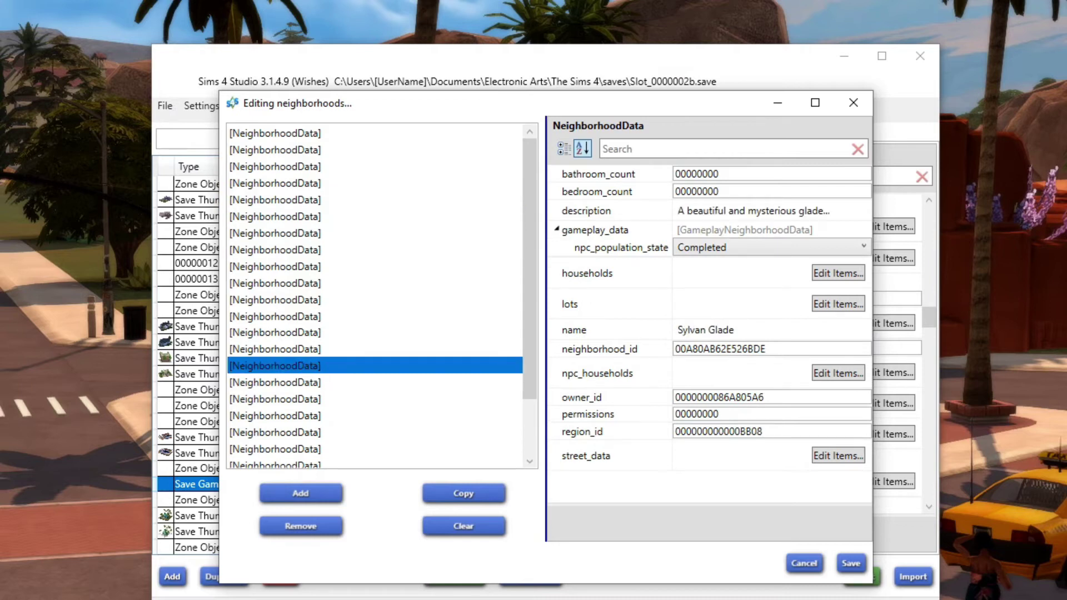
left_click(275, 333)
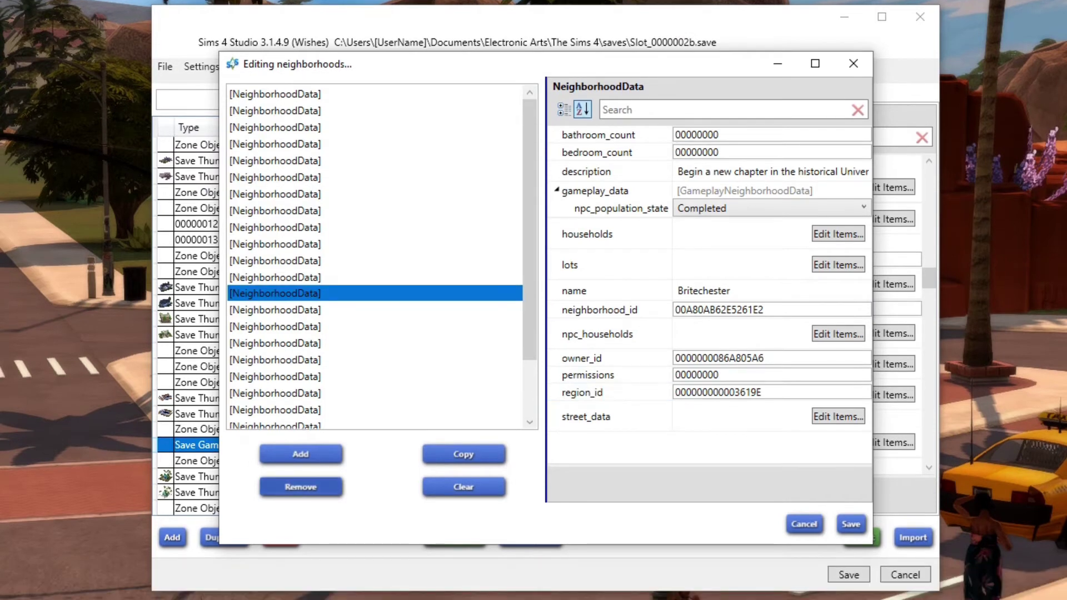
scroll(375, 296, "down", 1)
scroll(375, 192, "down", 1)
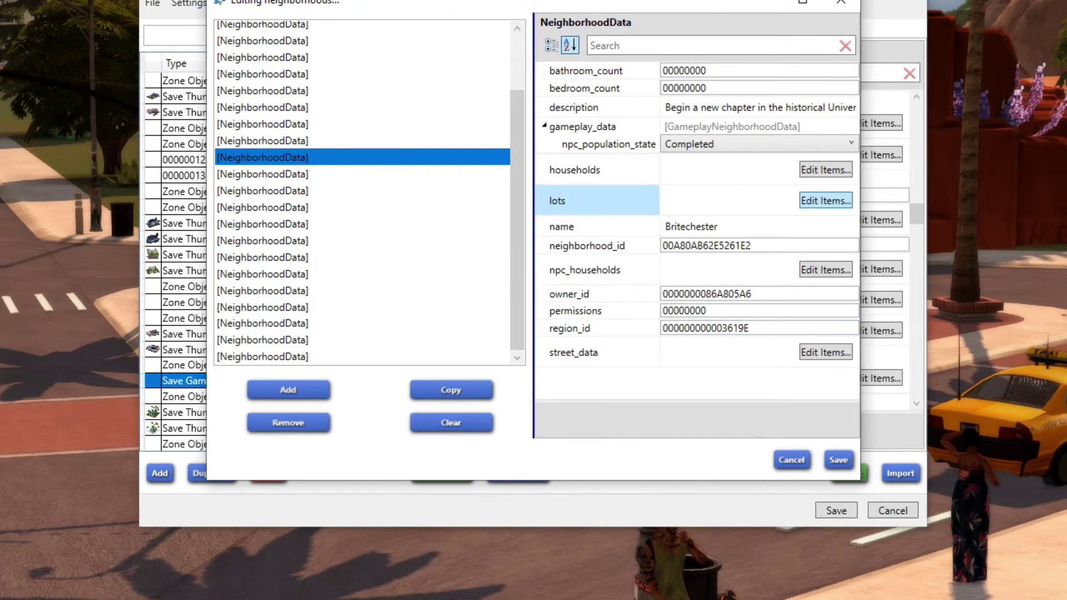
left_click(826, 201)
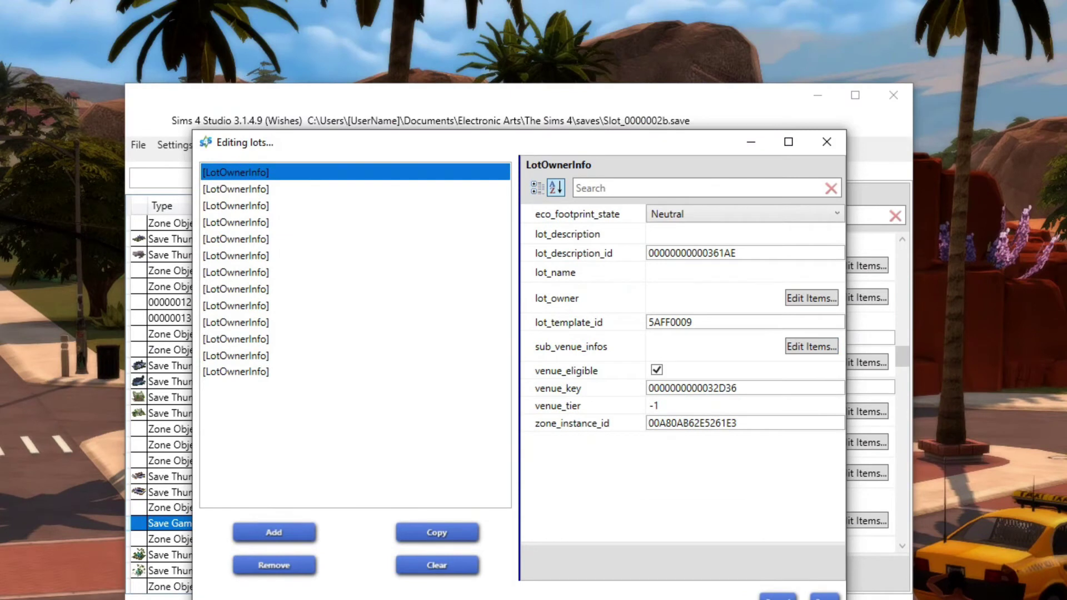
- Go through Britechester's lot entries one by one, checking their lot names and IDs, and return to the neighborhoods collection
left_click(236, 189)
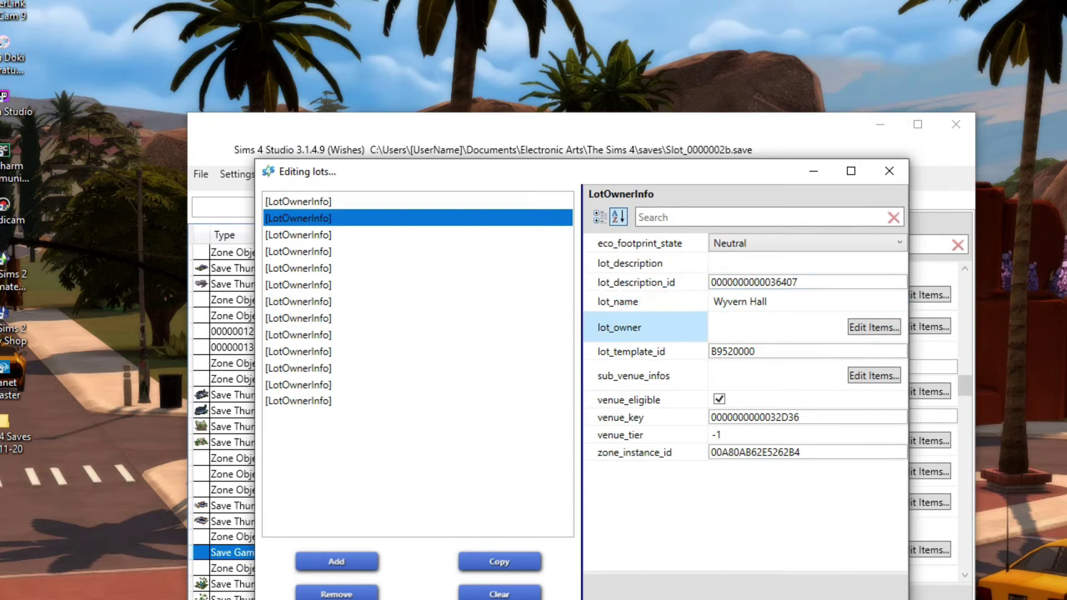
left_click(334, 234)
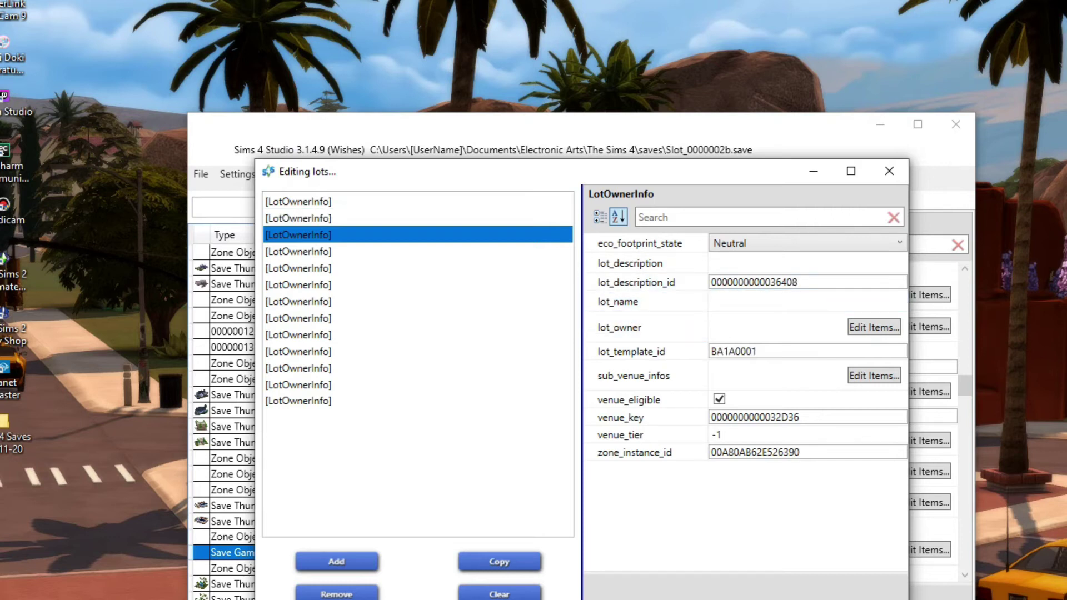
left_click(333, 251)
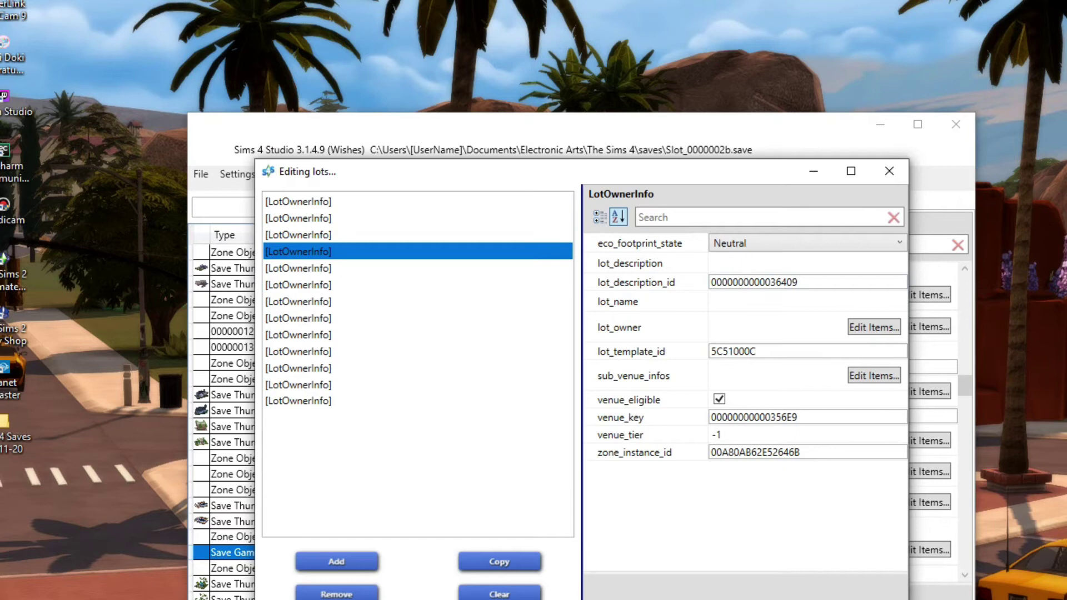
left_click(333, 268)
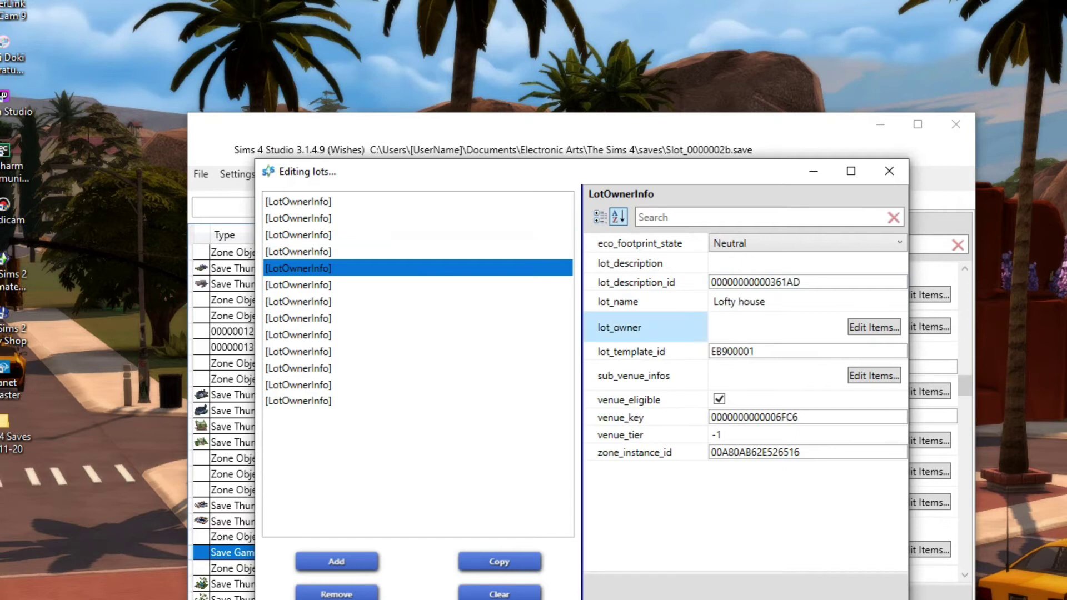
left_click(334, 284)
left_click(333, 301)
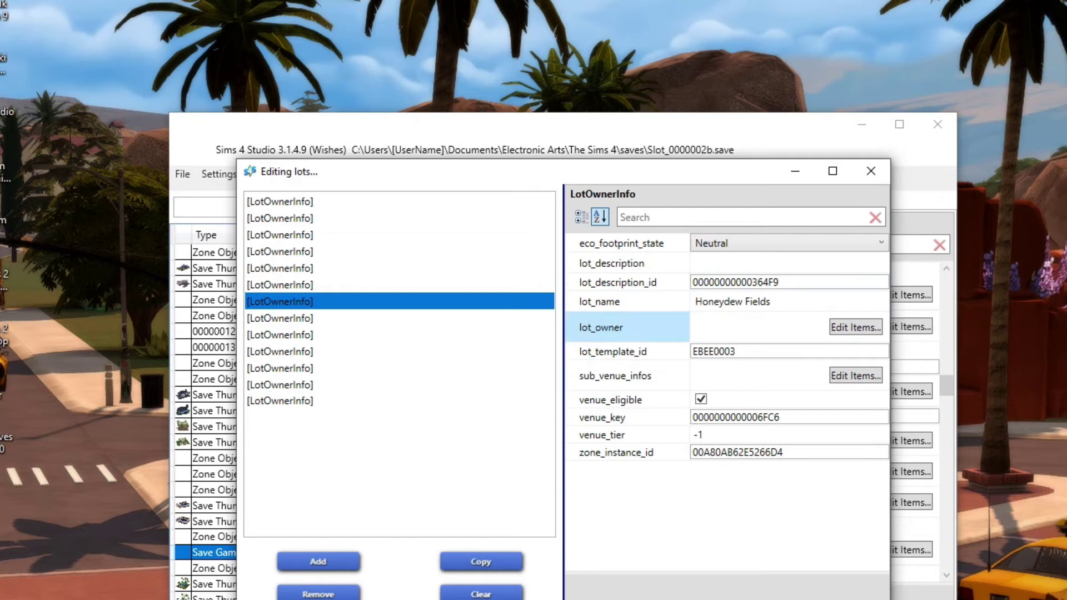
left_click(334, 318)
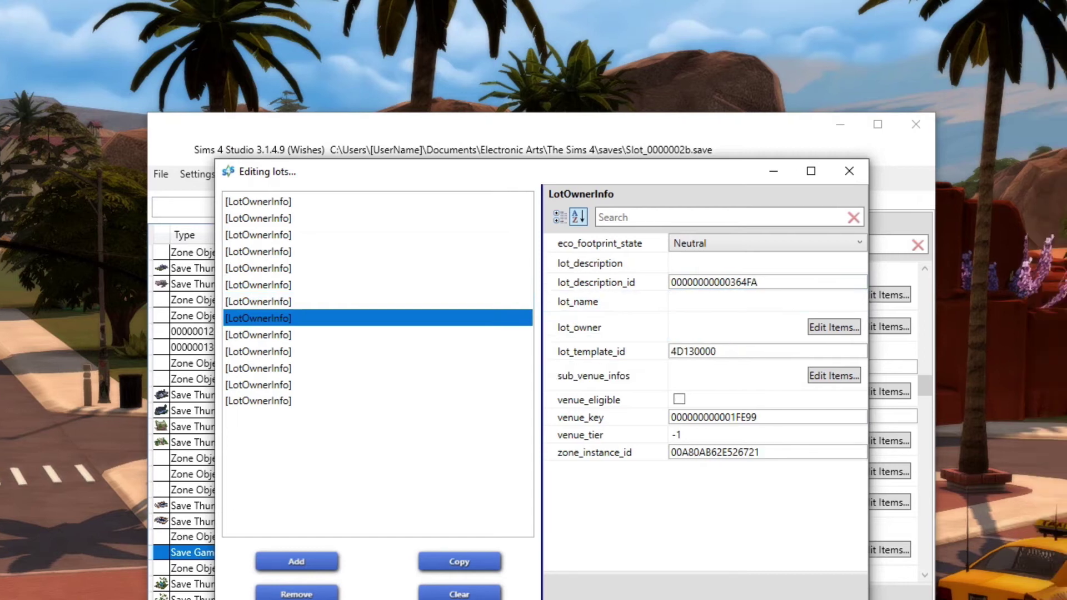
left_click(334, 334)
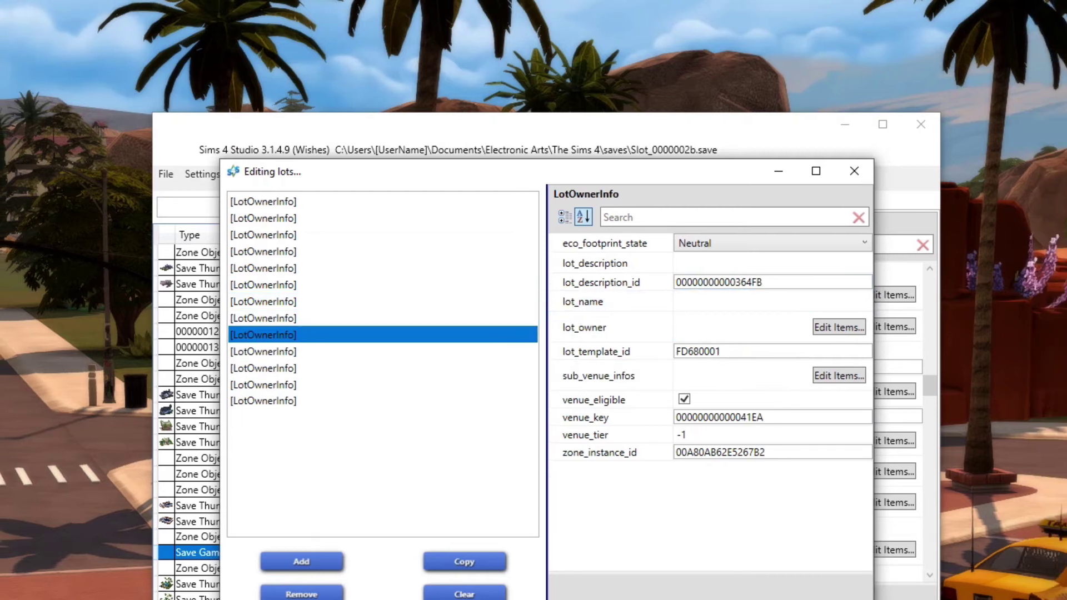
left_click(333, 351)
left_click(334, 368)
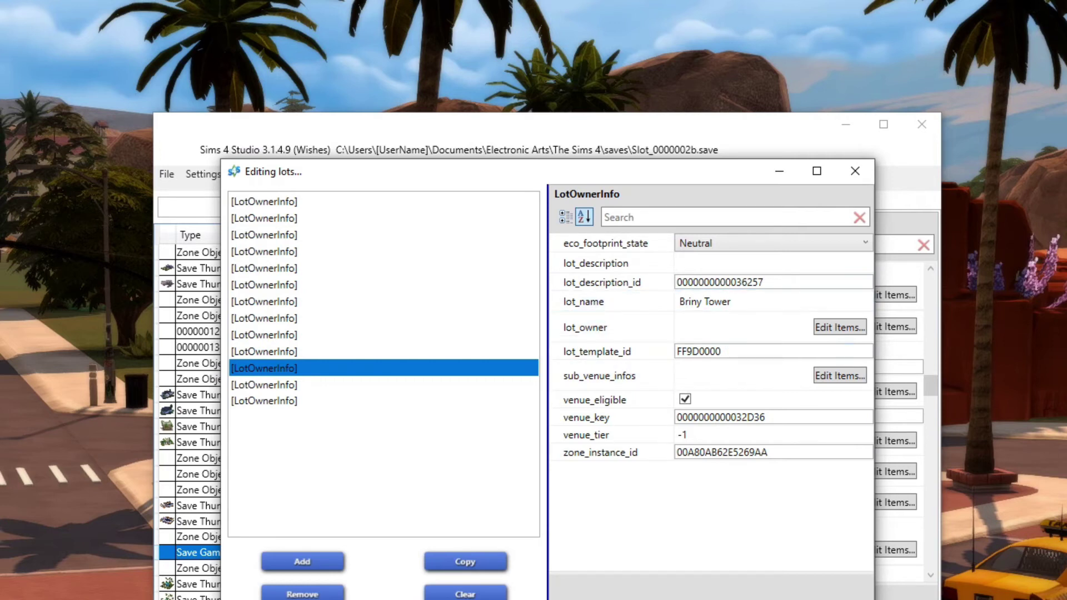
left_click(311, 385)
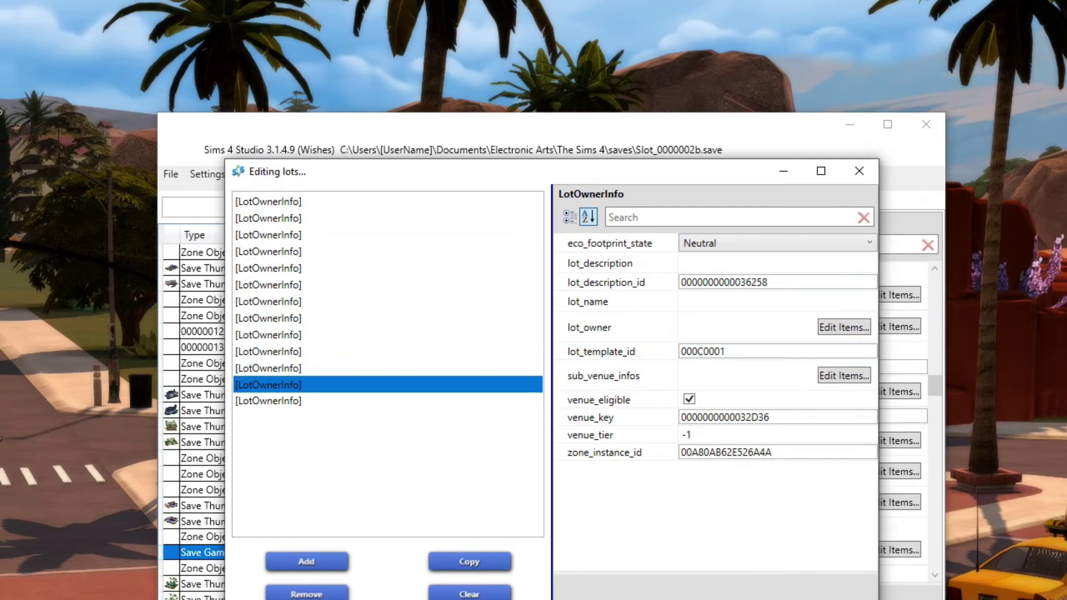
left_click(312, 401)
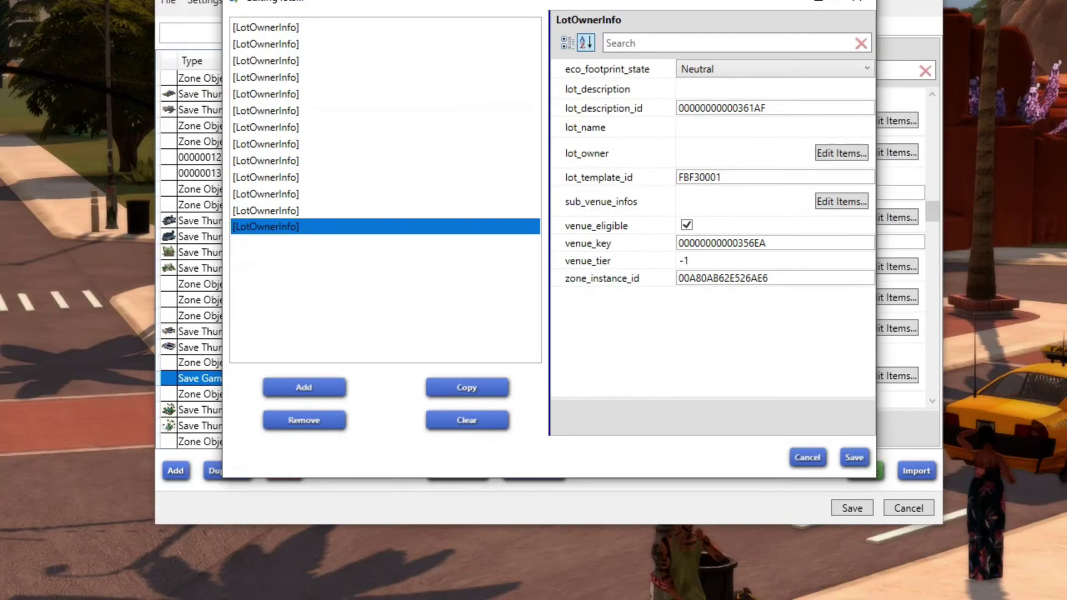
left_click(852, 454)
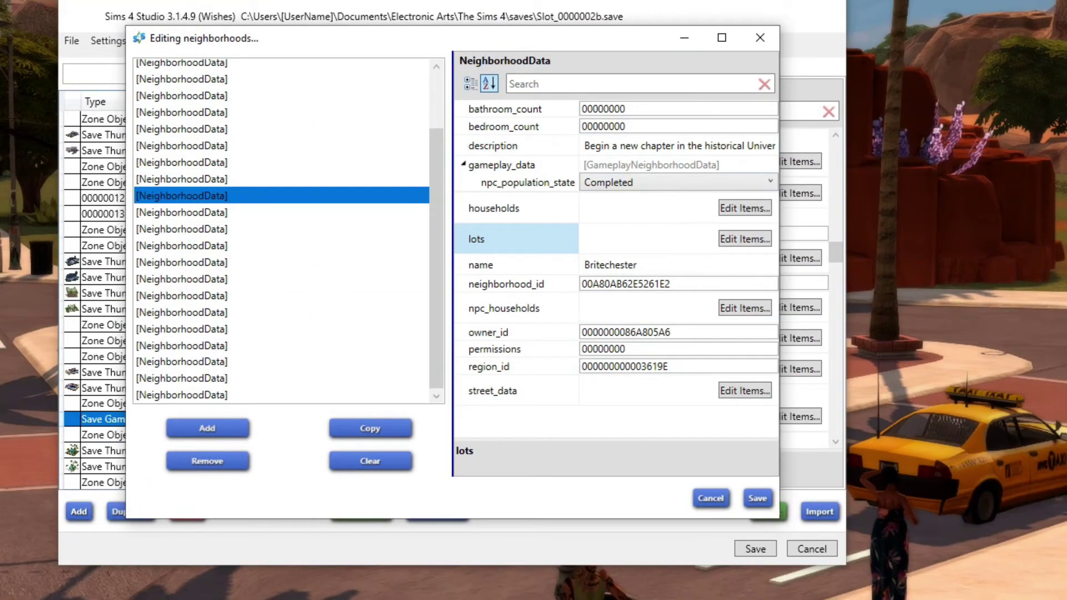
- Go through the neighborhood entries after Britechester by name, select Evergreen Harbor, and view its data in an enlarged window
left_click(281, 213)
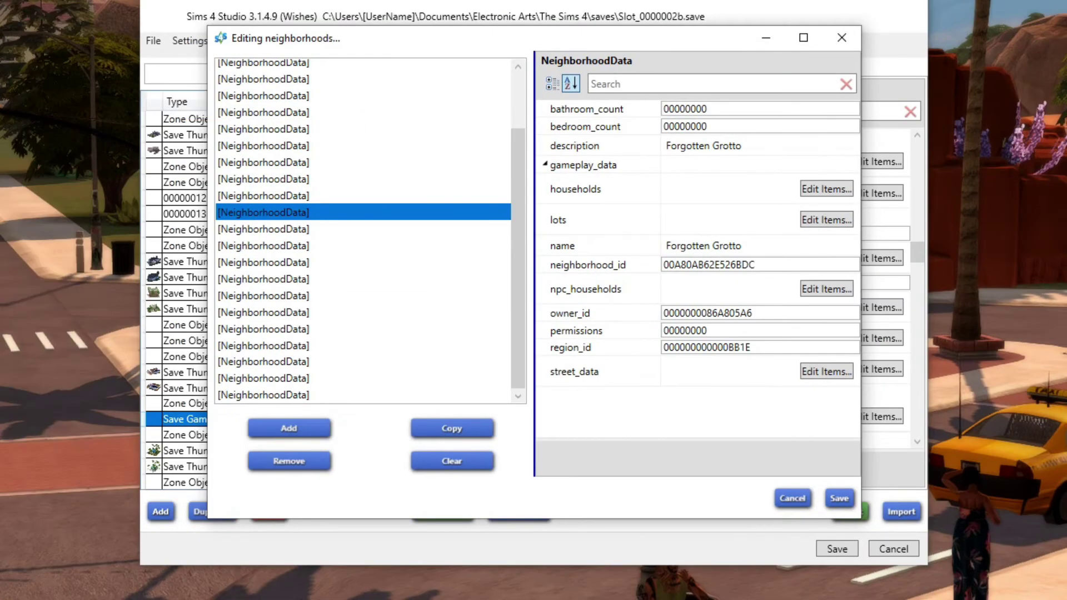
left_click(281, 229)
left_click(282, 245)
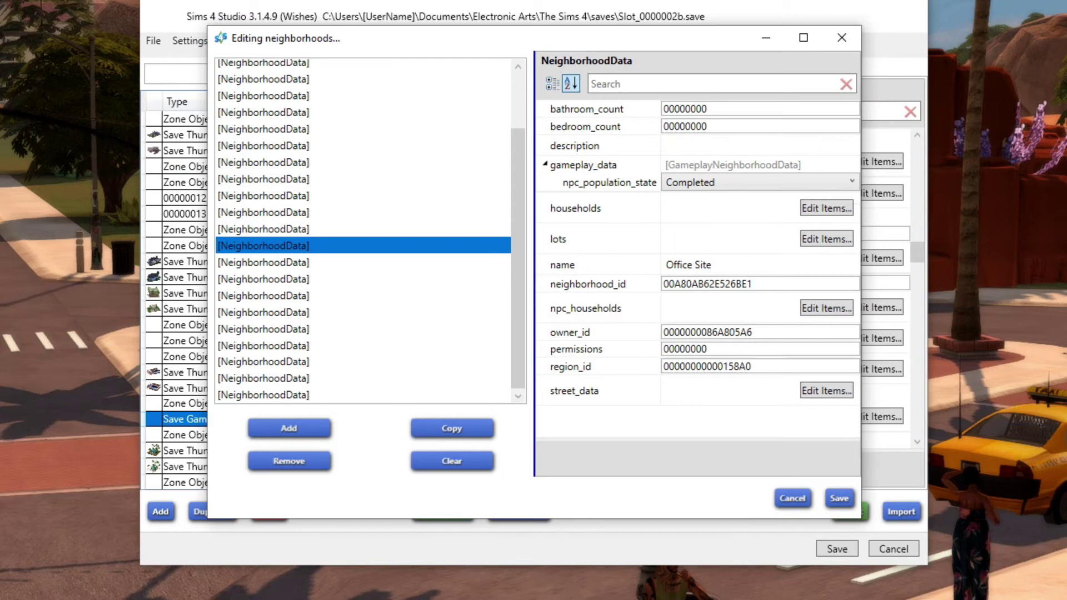
left_click(281, 262)
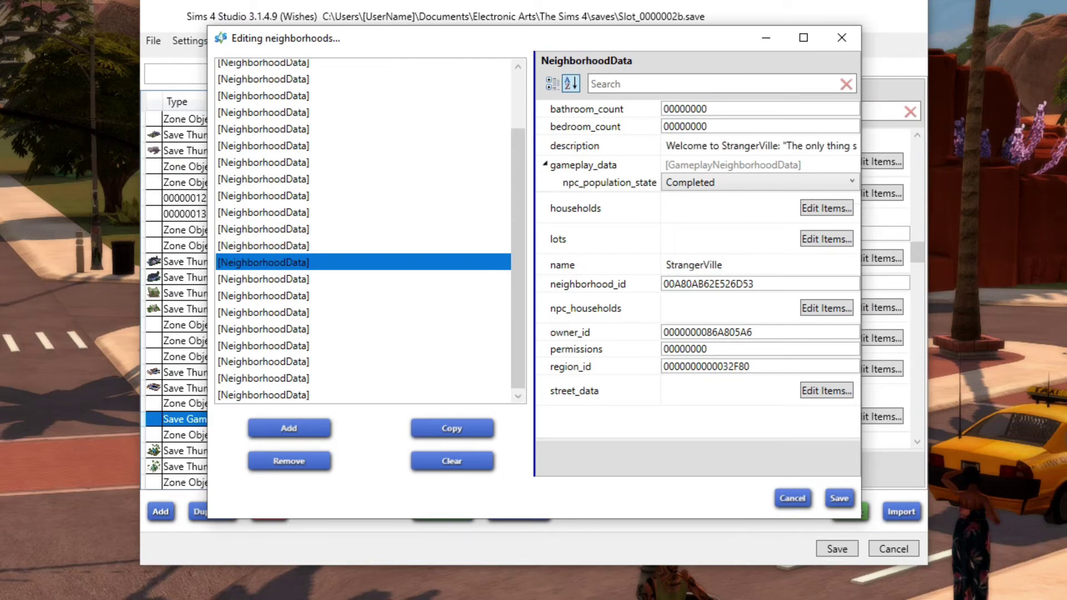
left_click(281, 279)
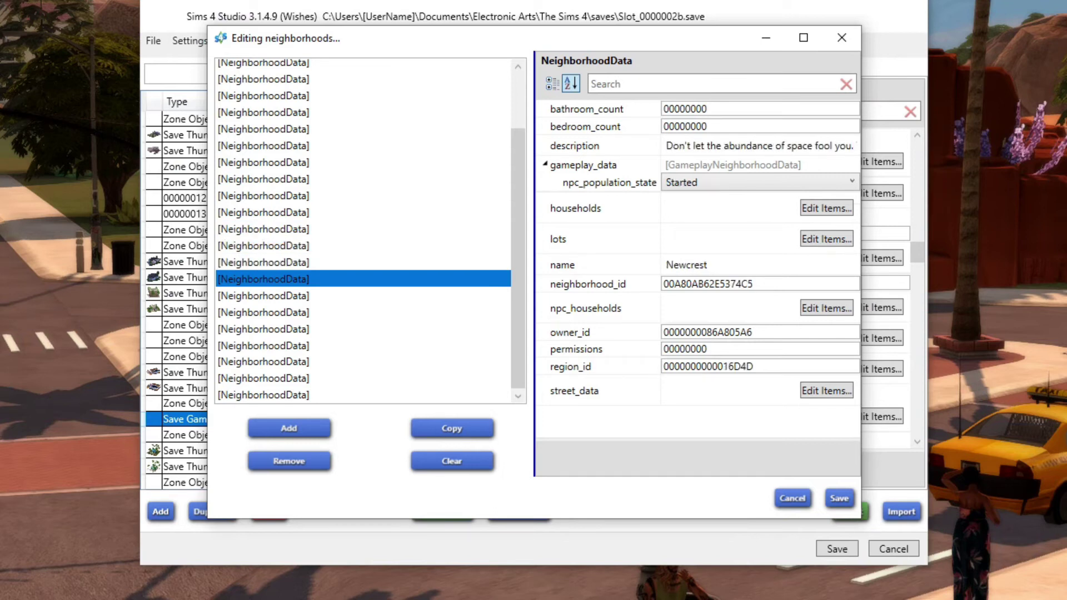
left_click(281, 295)
left_click(281, 312)
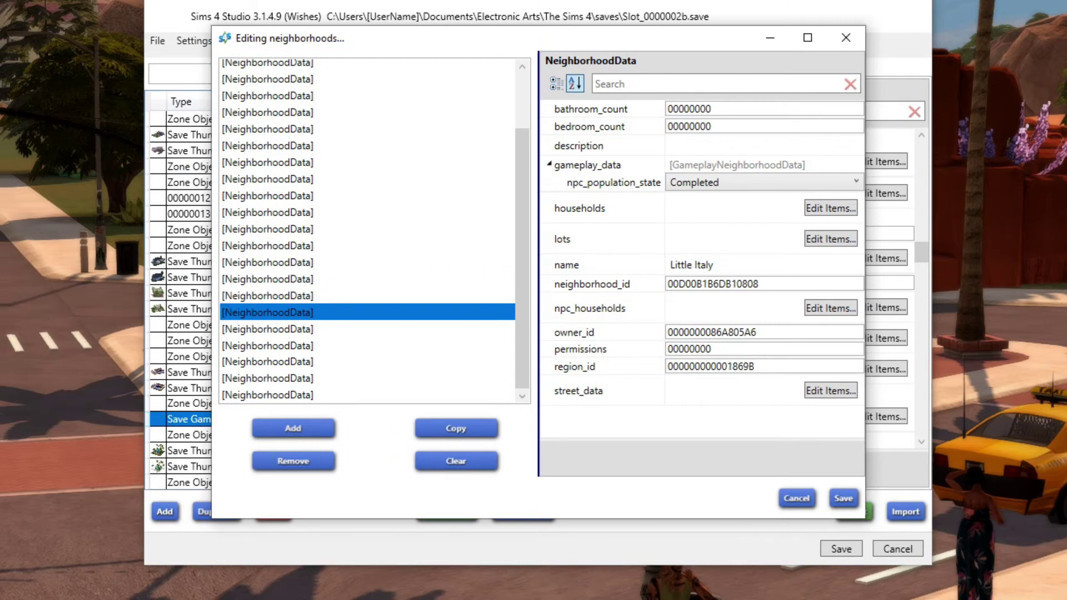
left_click(281, 329)
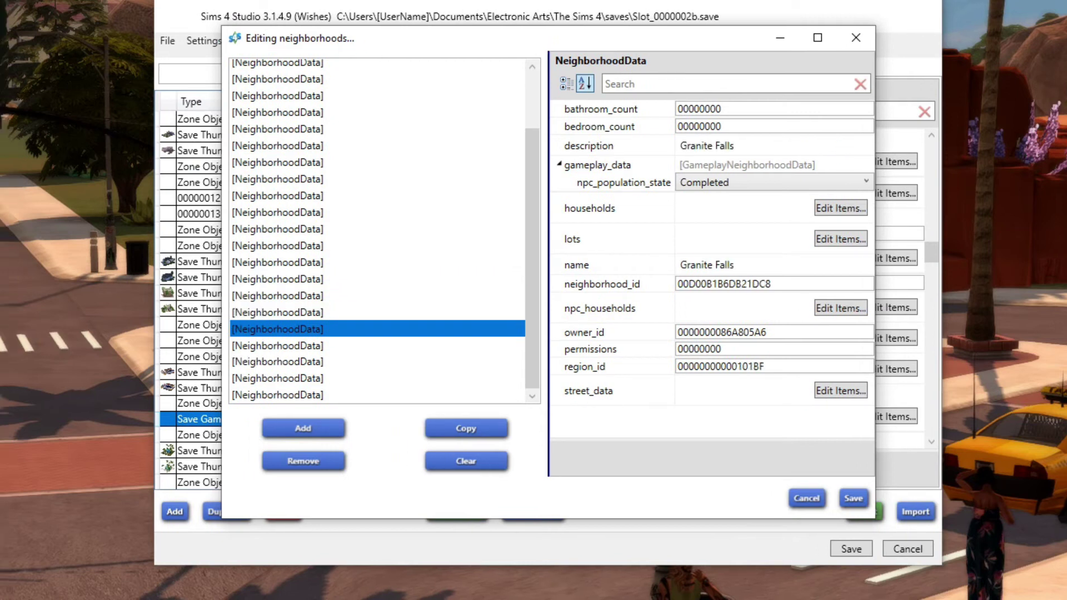
left_click(281, 346)
left_click(281, 361)
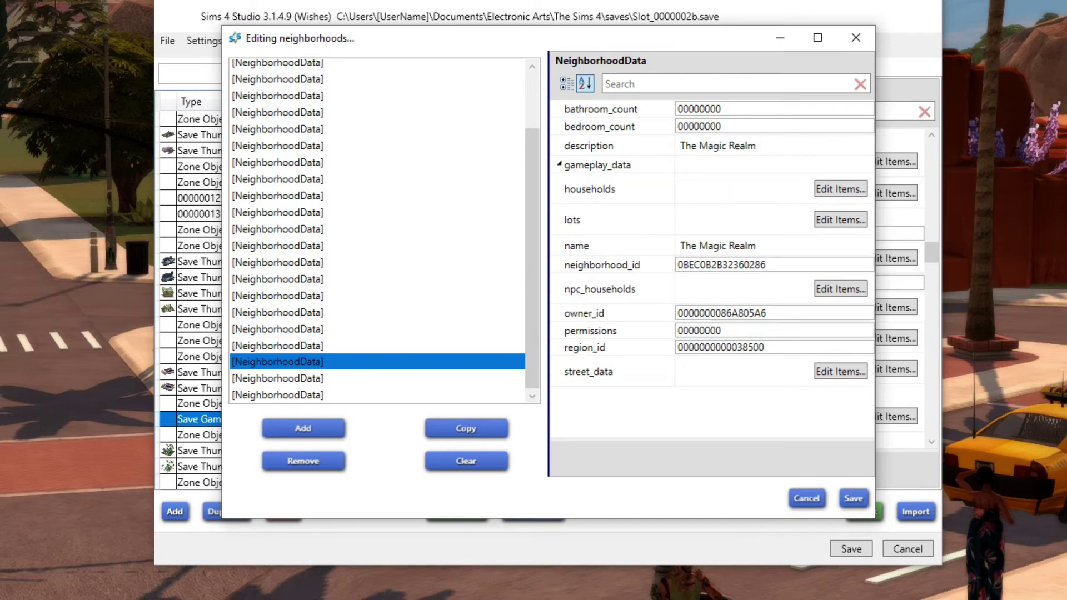
left_click(281, 378)
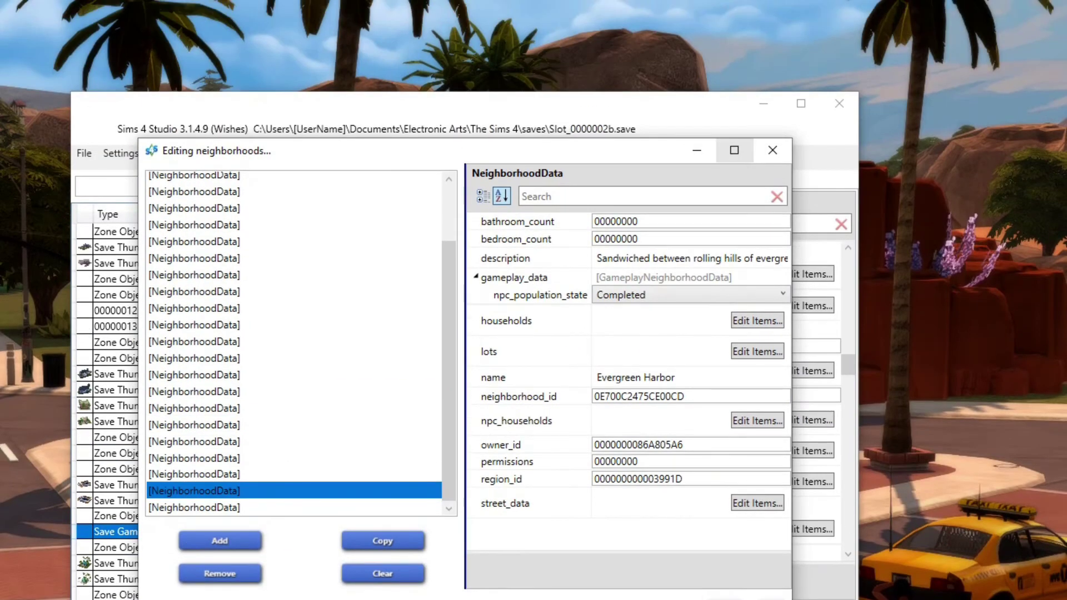
left_click(734, 40)
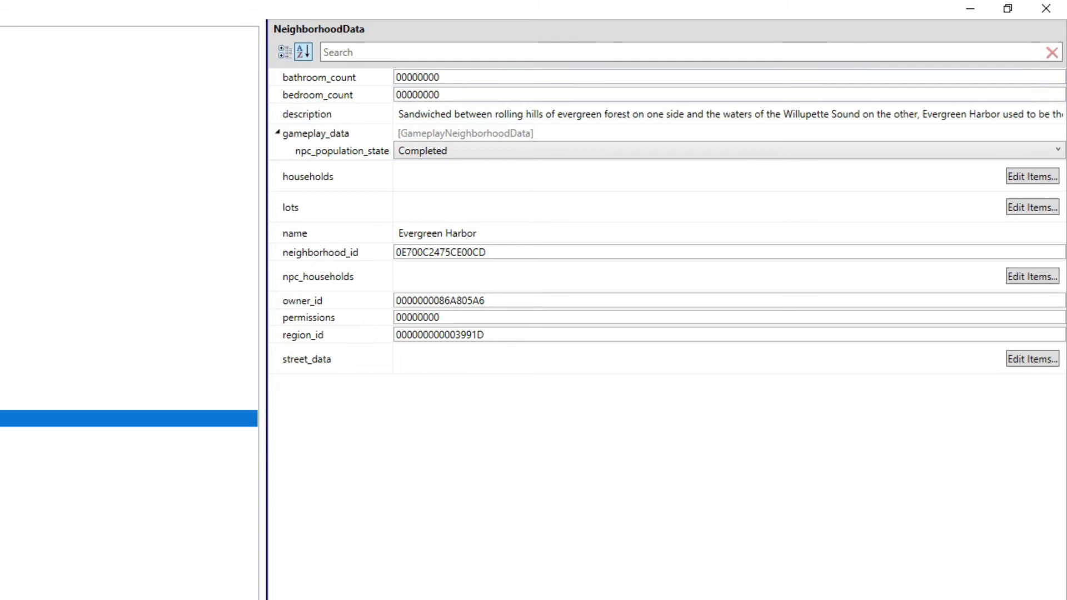
left_click(1008, 9)
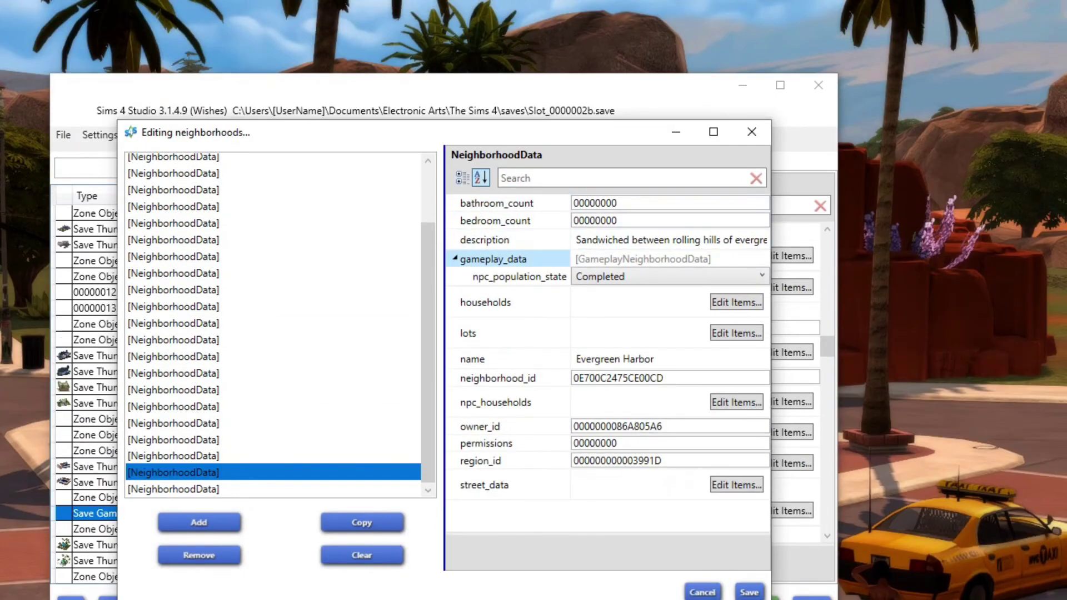
- Rename the Evergreen Harbor neighborhood to Miami
left_click(657, 359)
left_click_drag(657, 359, 570, 356)
type("MIA")
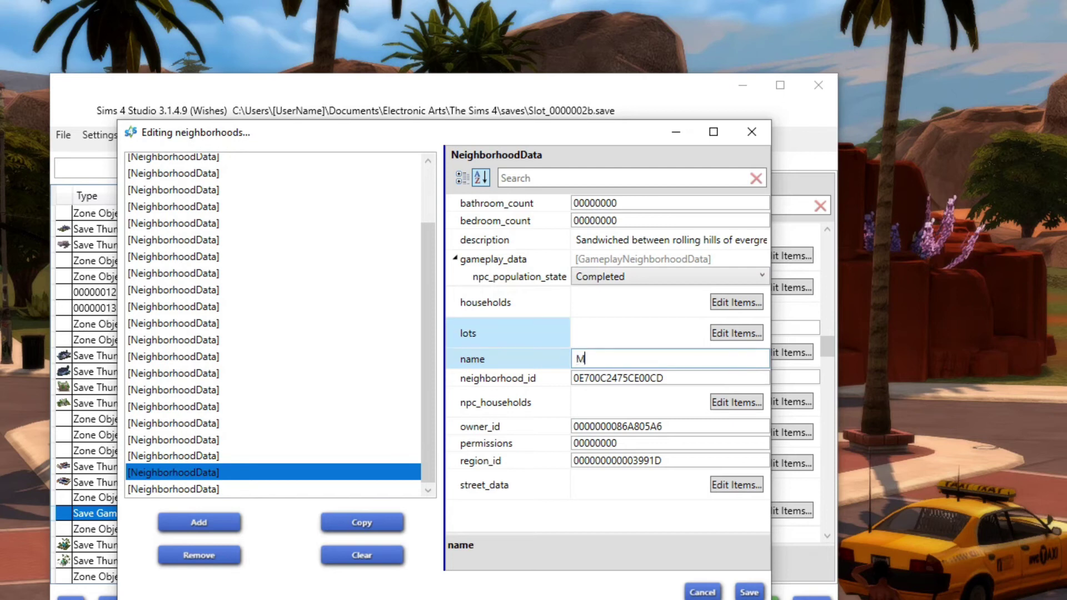
key("BackSpace")
key("BackSpace")
type("iamia")
key("BackSpace")
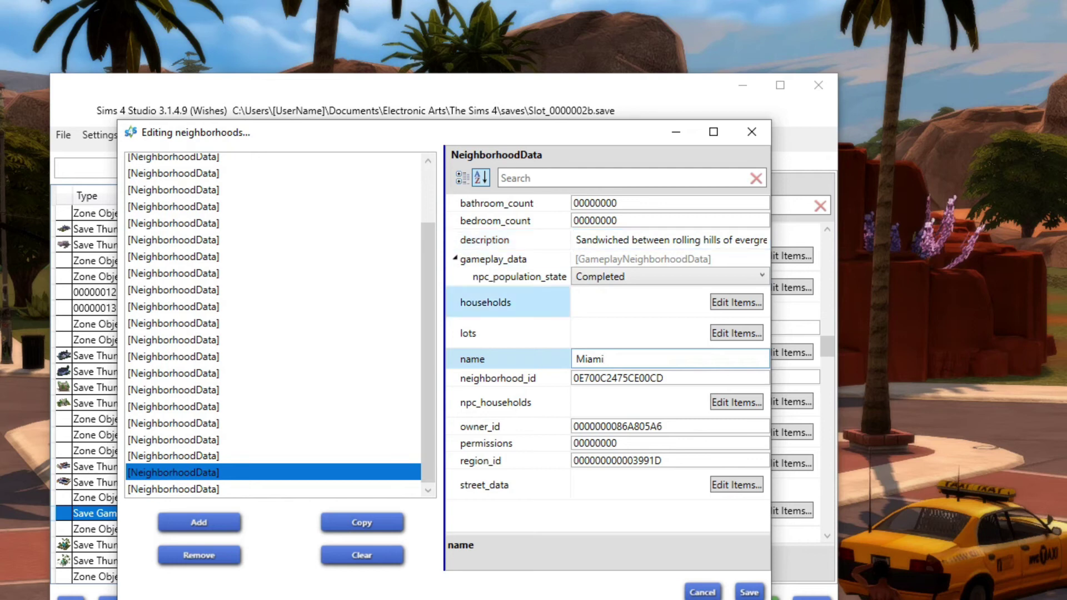
- Replace the Miami neighborhood's description with "Come see all the fun and nightlife Miami has to offer"
left_click(577, 240)
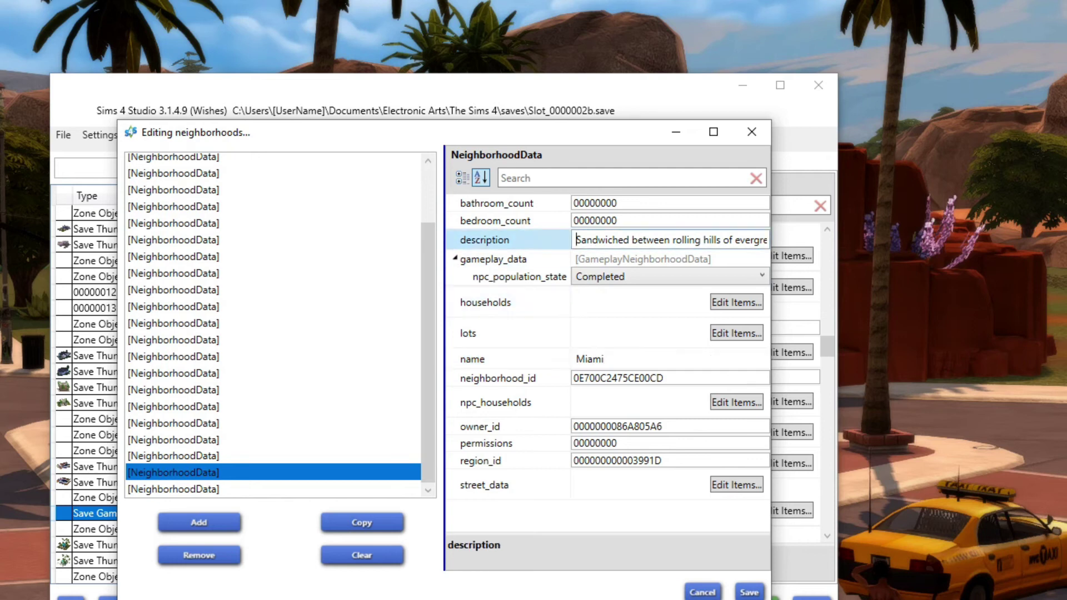
left_click_drag(576, 240, 1000, 242)
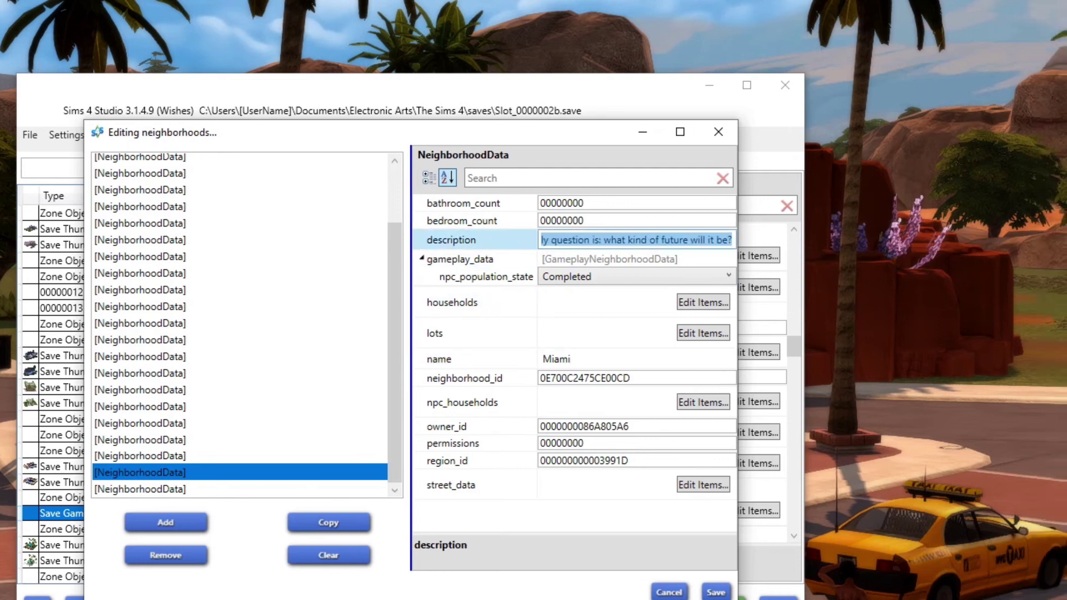
key("BackSpace")
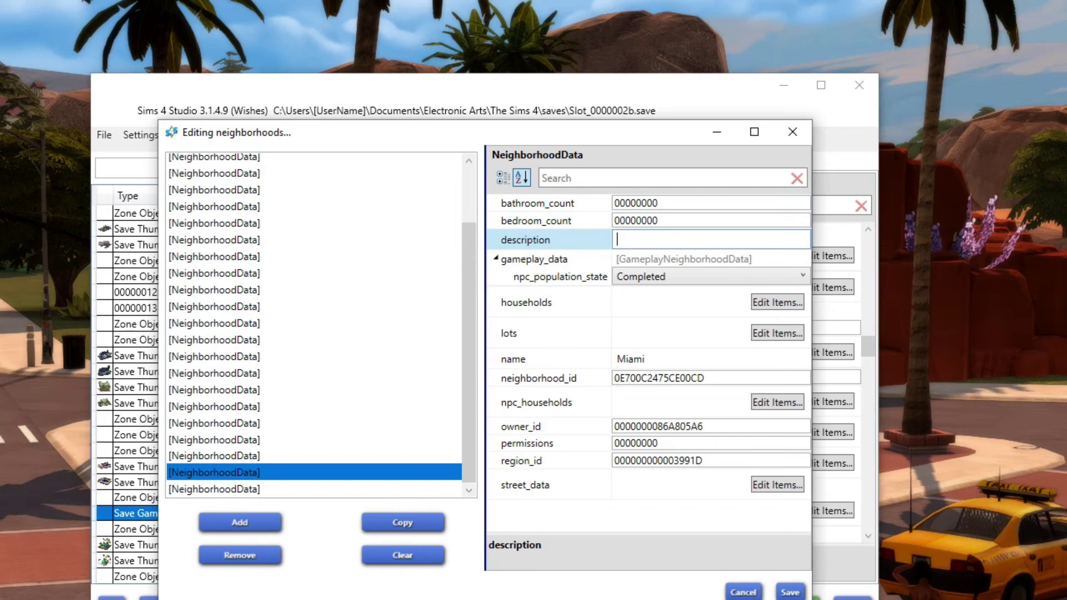
type("Come see all the fun and n")
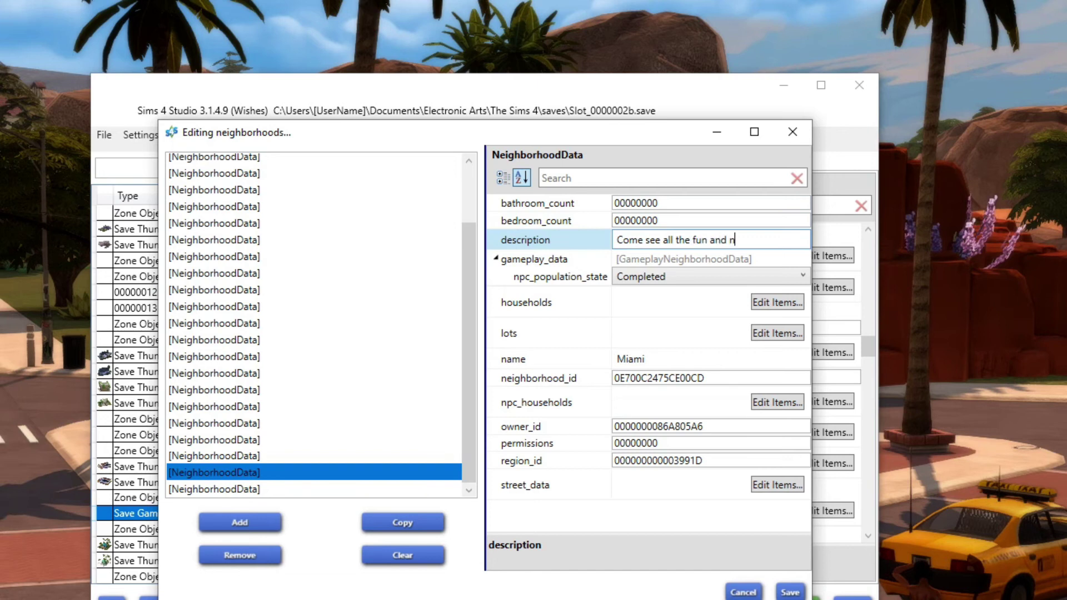
type("ightlife Miami has t")
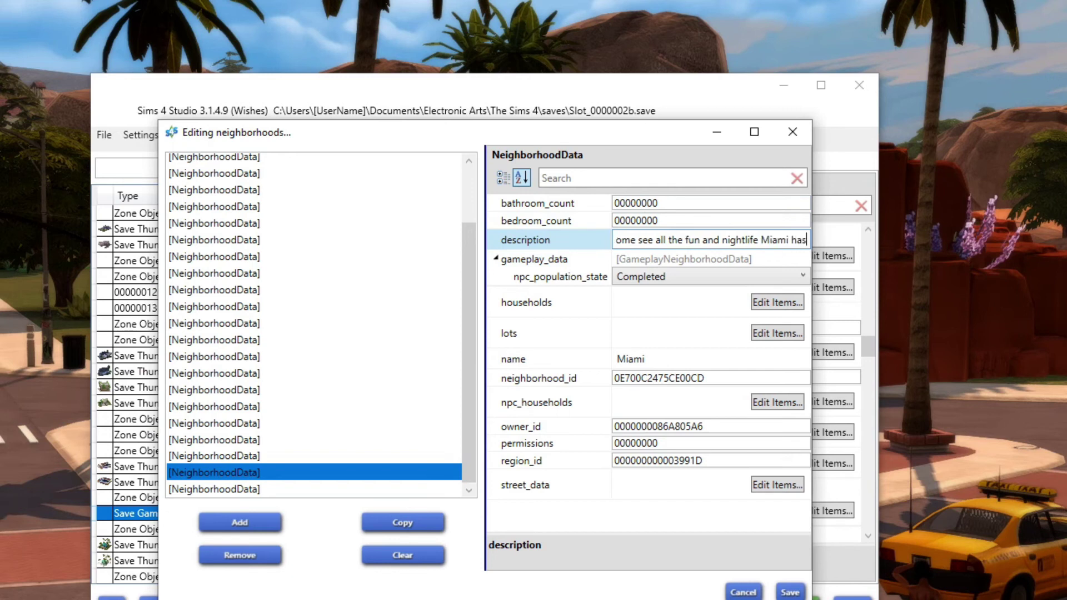
type("o offer")
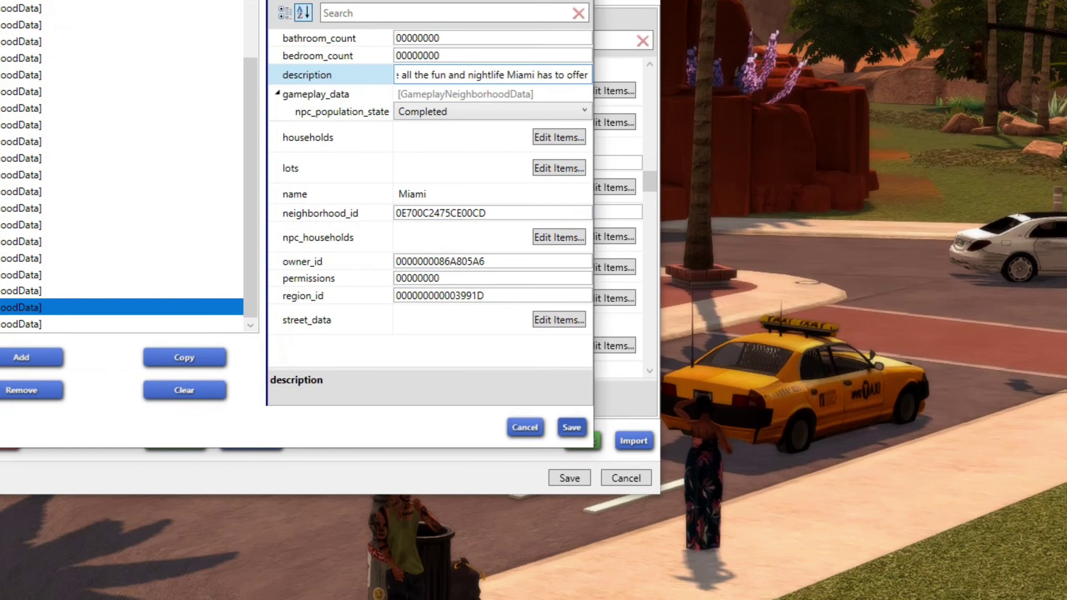
- Save the neighborhood edits and the save file package, and close Sims 4 Studio
left_click(571, 427)
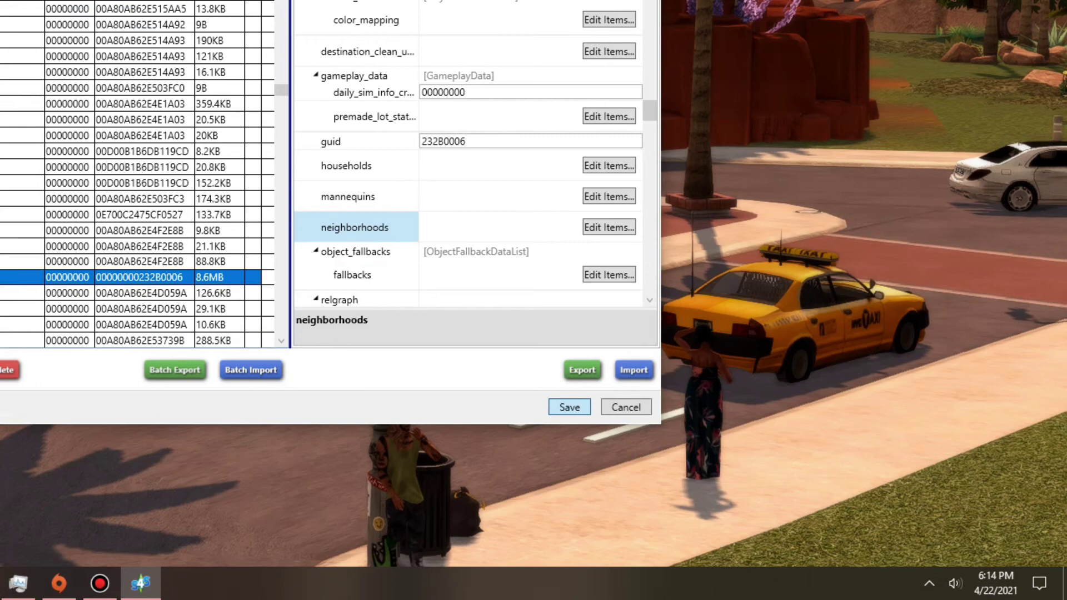
left_click(569, 407)
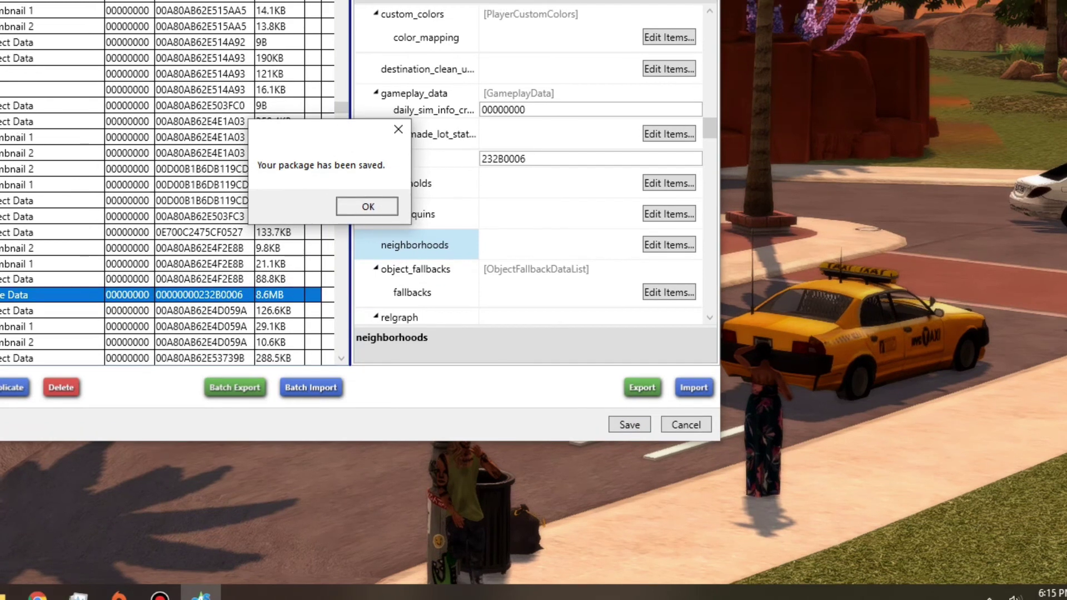
left_click(367, 195)
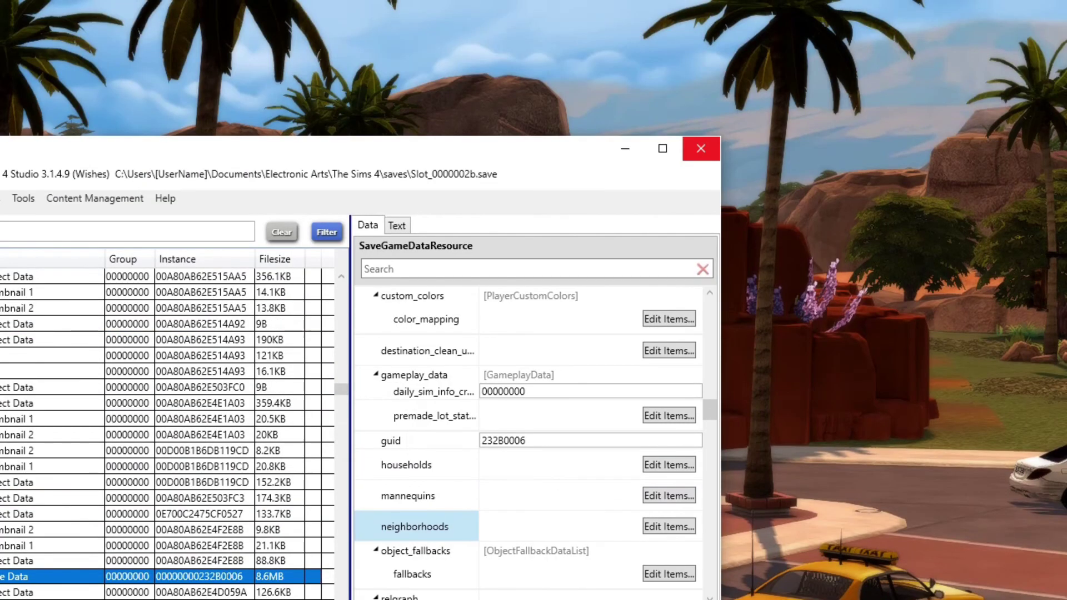
left_click(700, 148)
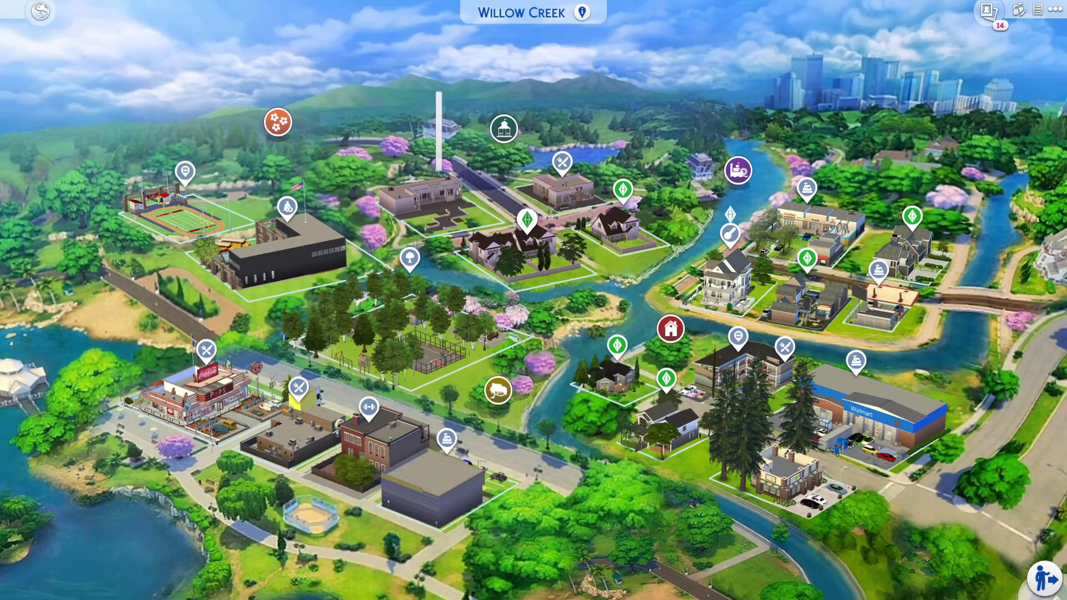
- In The Sims 4, go from the Willow Creek map to the residential worlds overview and open Miami
left_click(40, 11)
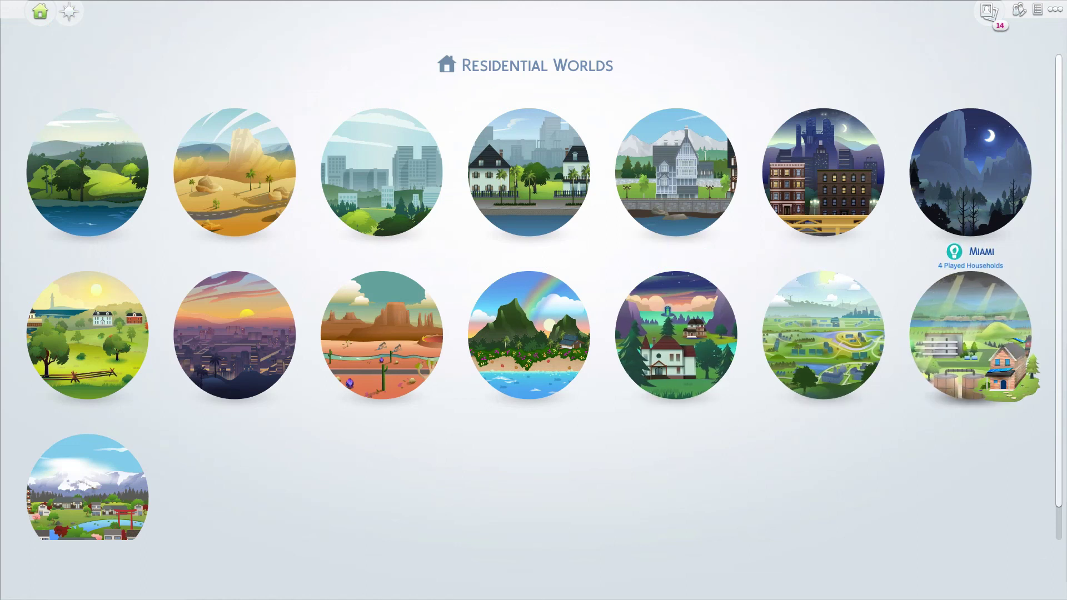
left_click(970, 336)
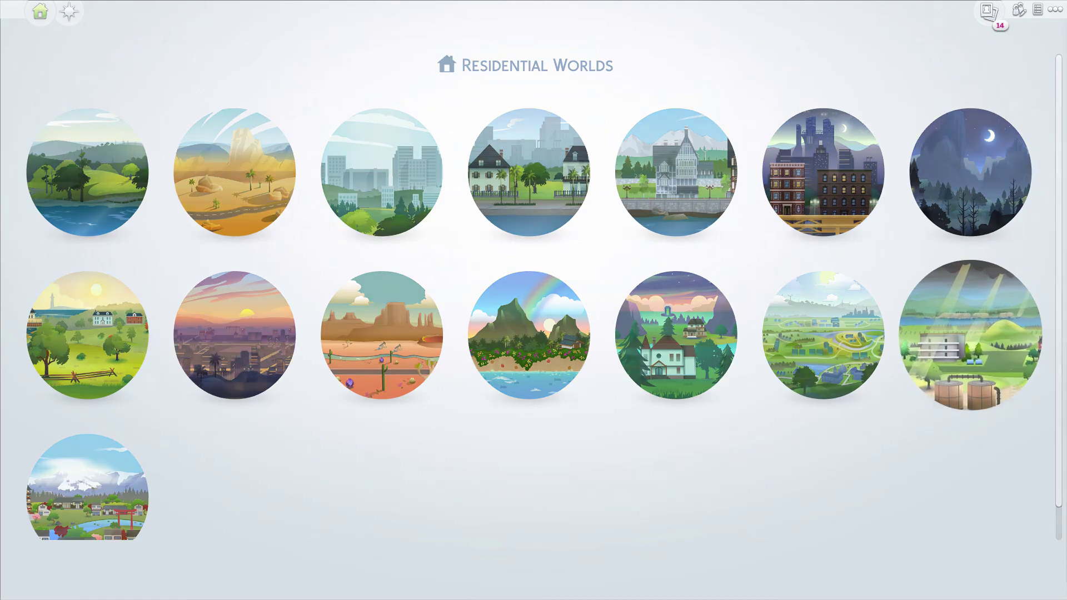